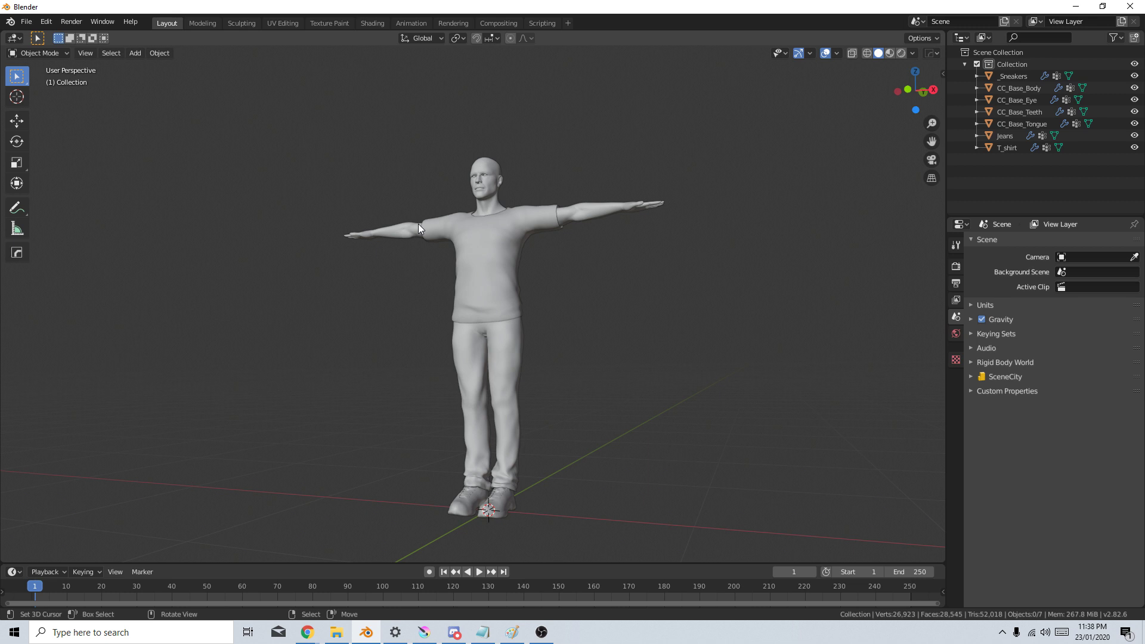
Search the add-ons for "rig" and enable the Rigging: Rigify add-on.
click(45, 21)
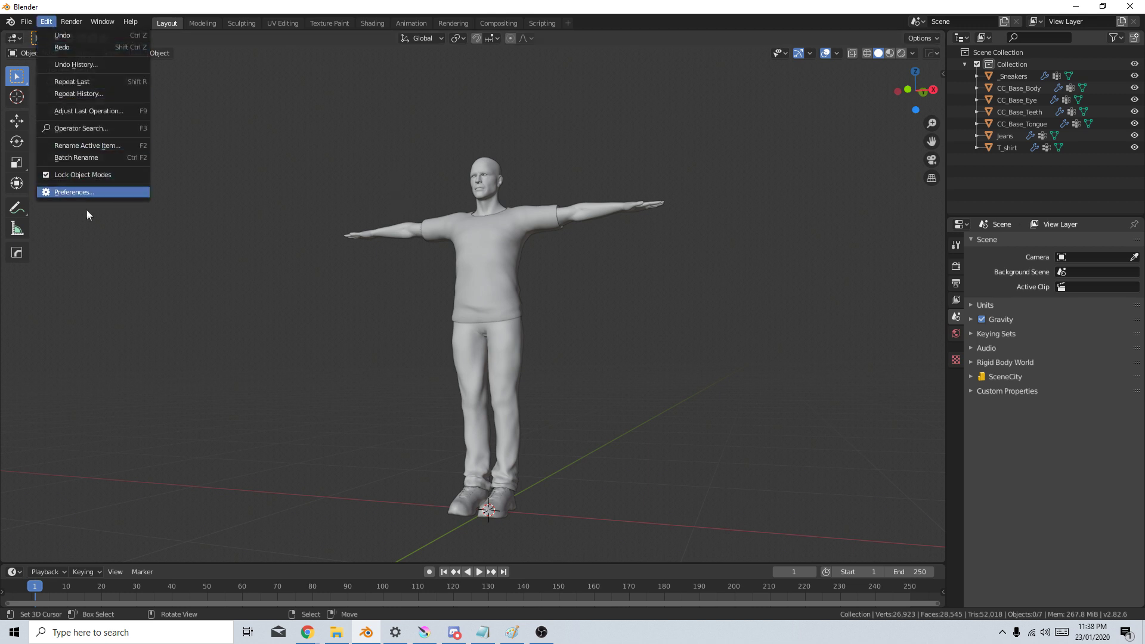
click(90, 192)
click(340, 84)
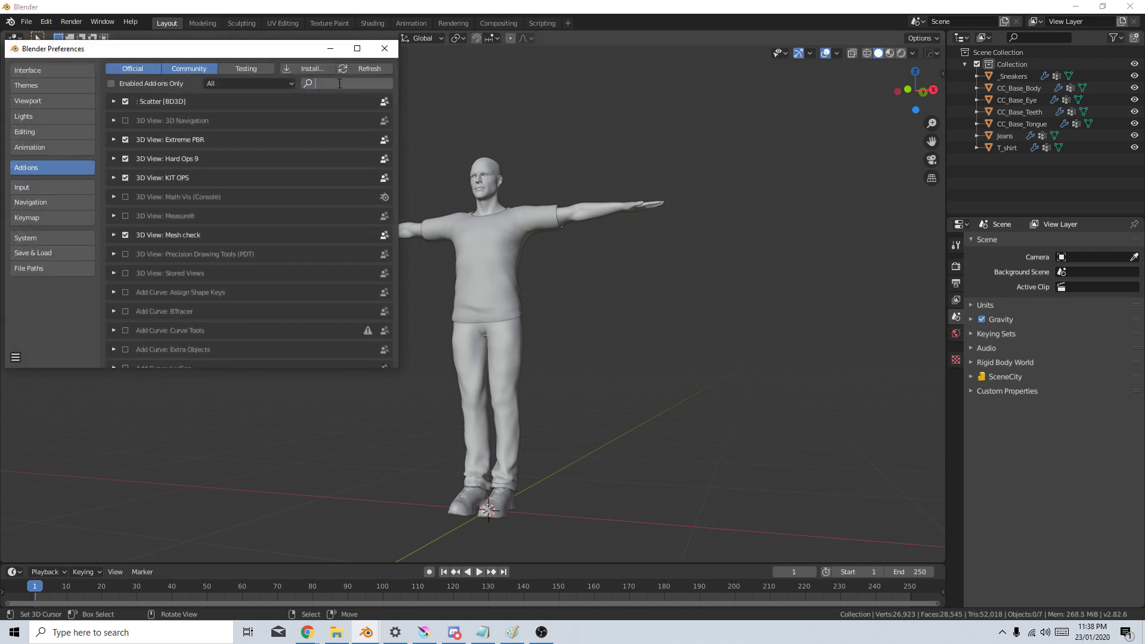
text(rig)
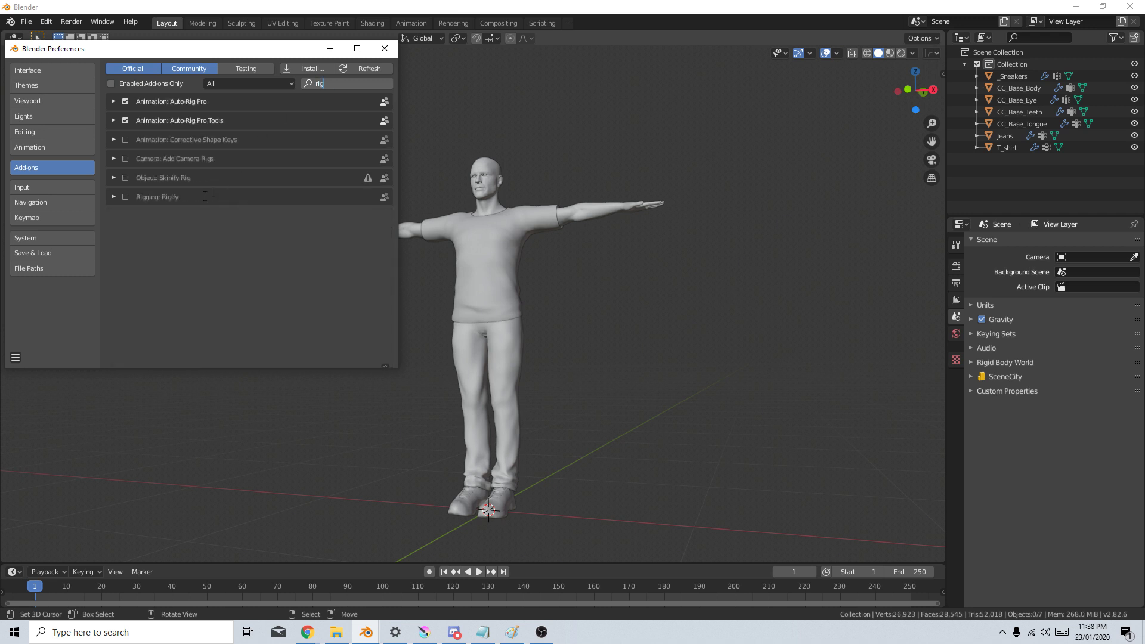
click(126, 197)
click(385, 49)
Add a Human (Meta-Rig) armature and scale it uniformly to about 0.933 to match the character's height.
middle_drag(444, 298, 486, 494)
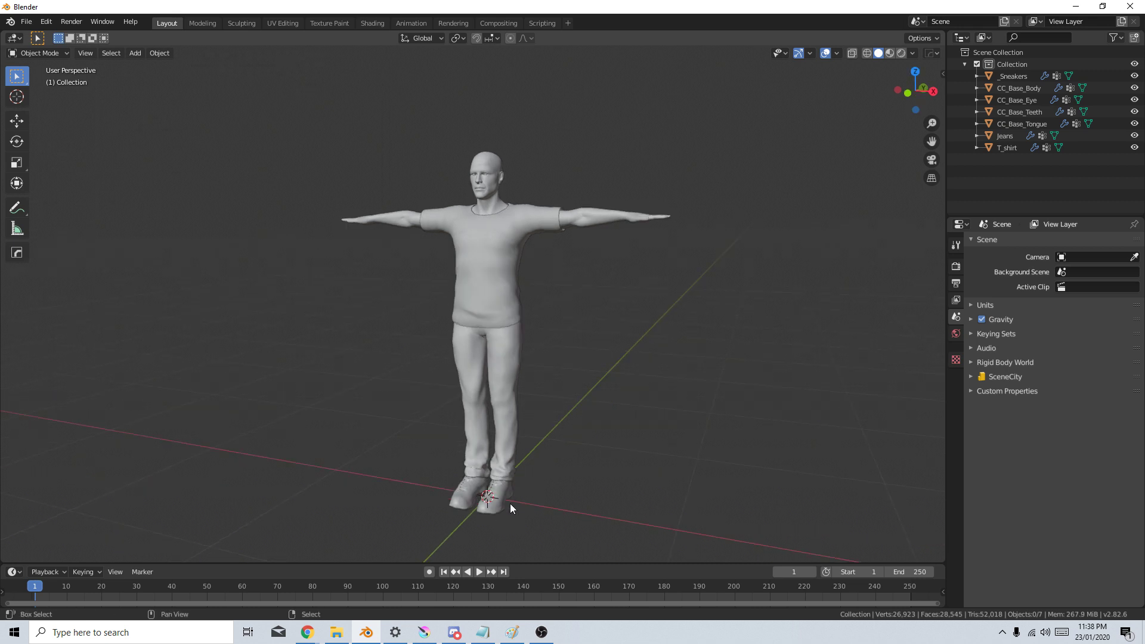
key(shift+a)
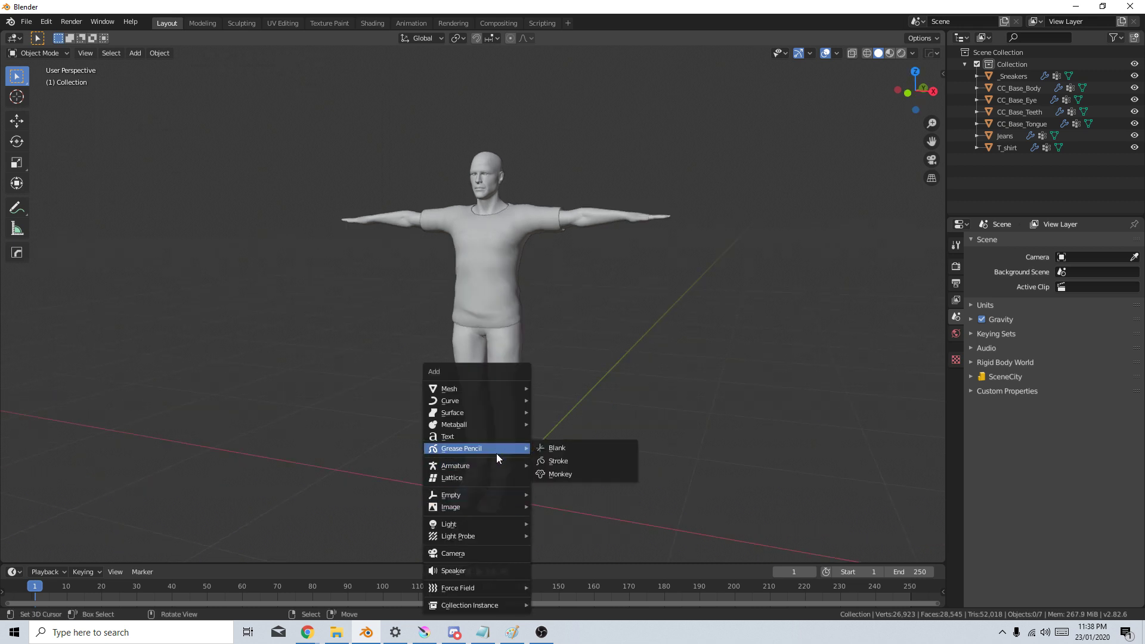
mouse_move(493, 465)
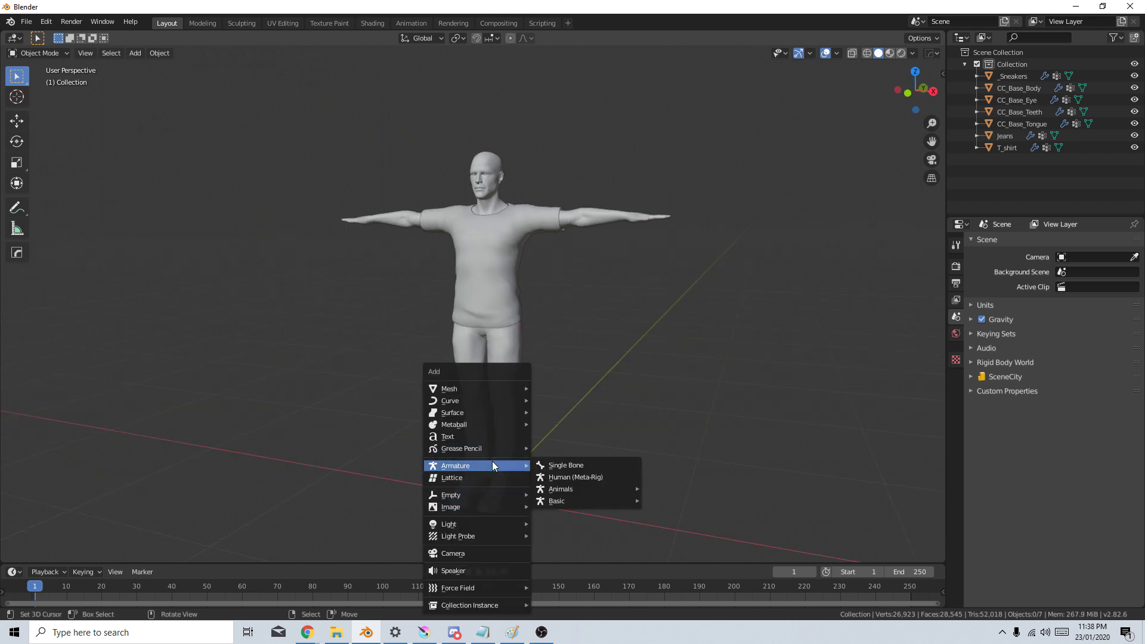
click(588, 481)
key(s)
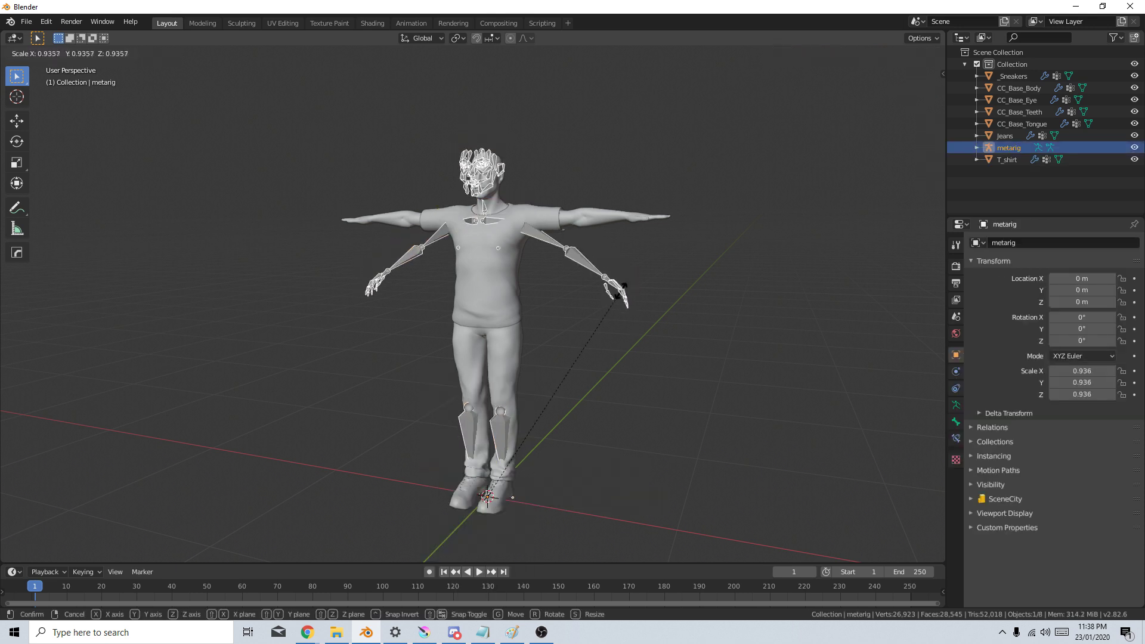
click(626, 300)
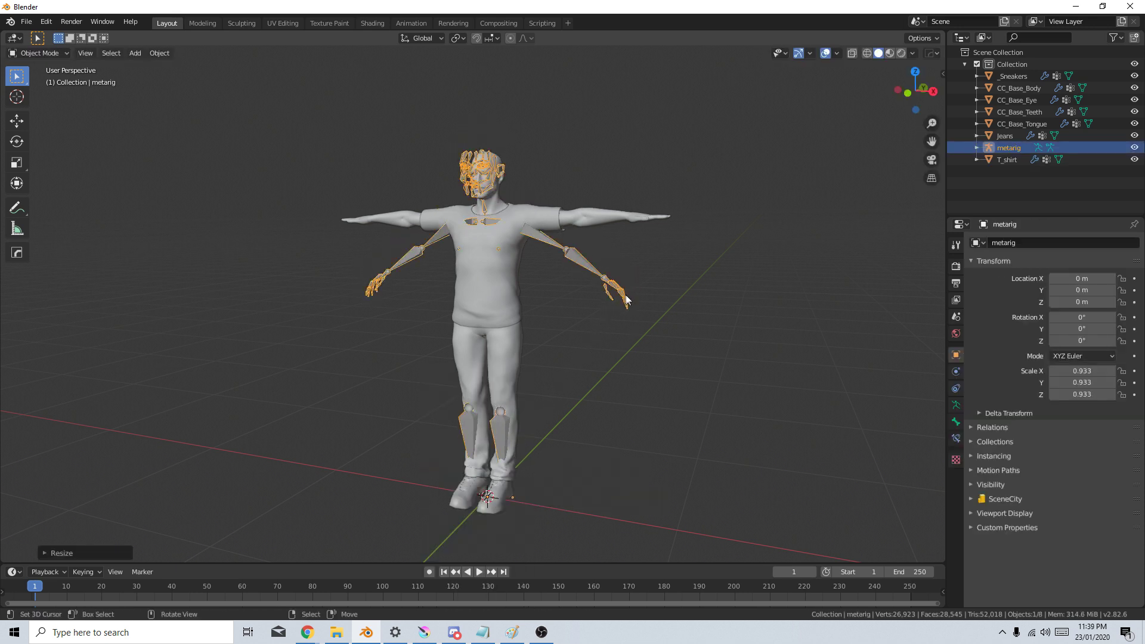
Move the metarig about 0.013 m along Y to line up with the legs in side view, and apply its object transform.
key(KP_1)
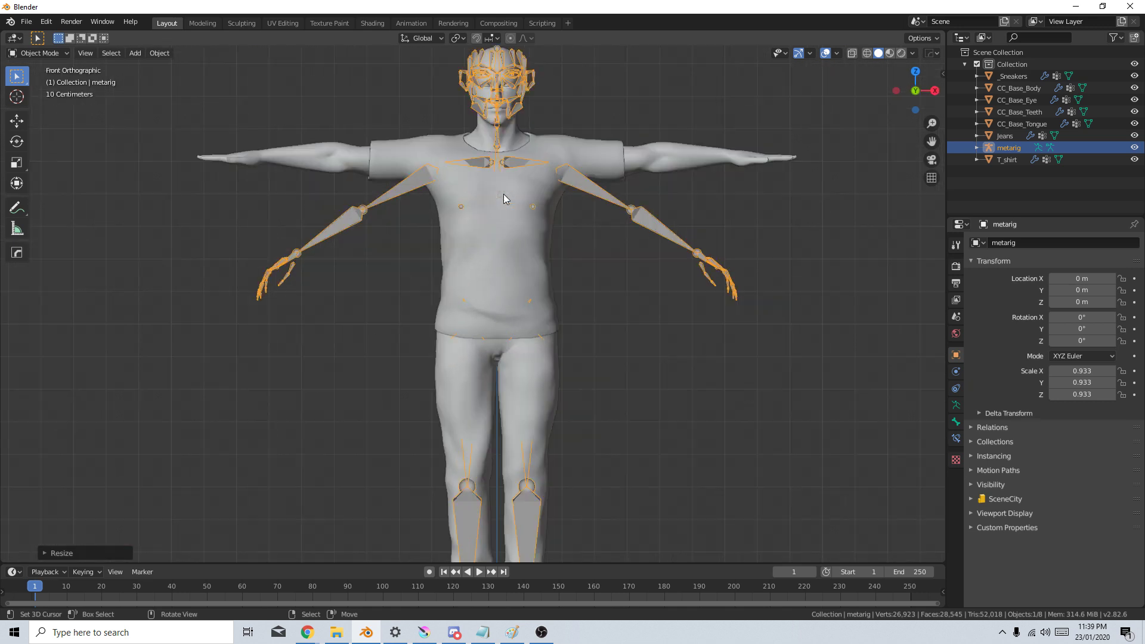
key(KP_3)
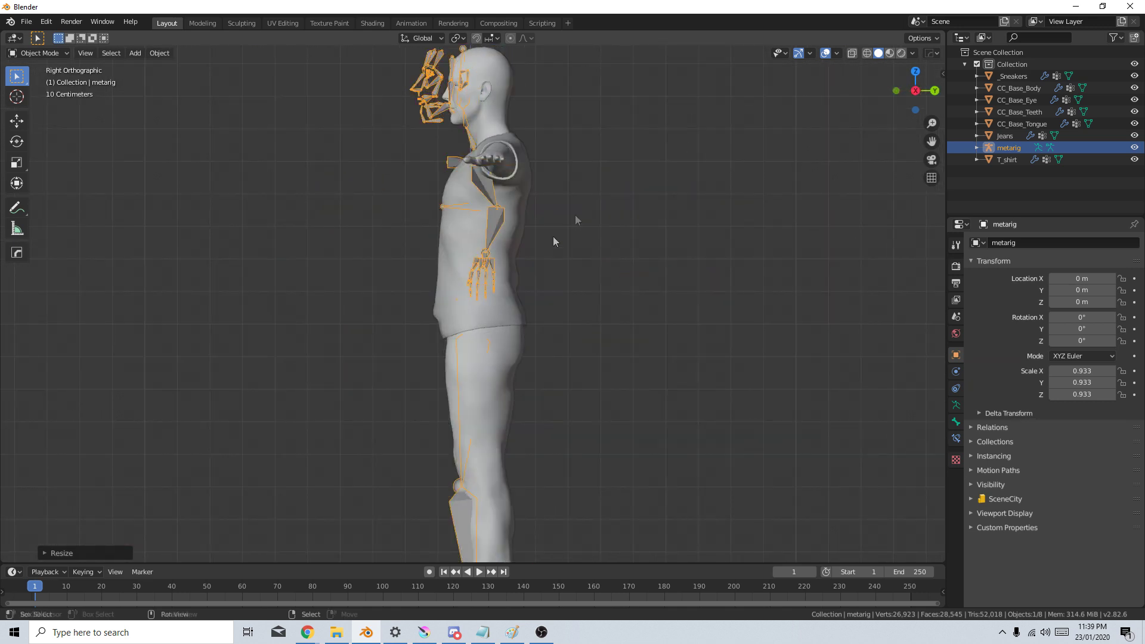
shift+middle_drag(575, 214, 577, 153)
shift+scroll(468, 368, down, 2)
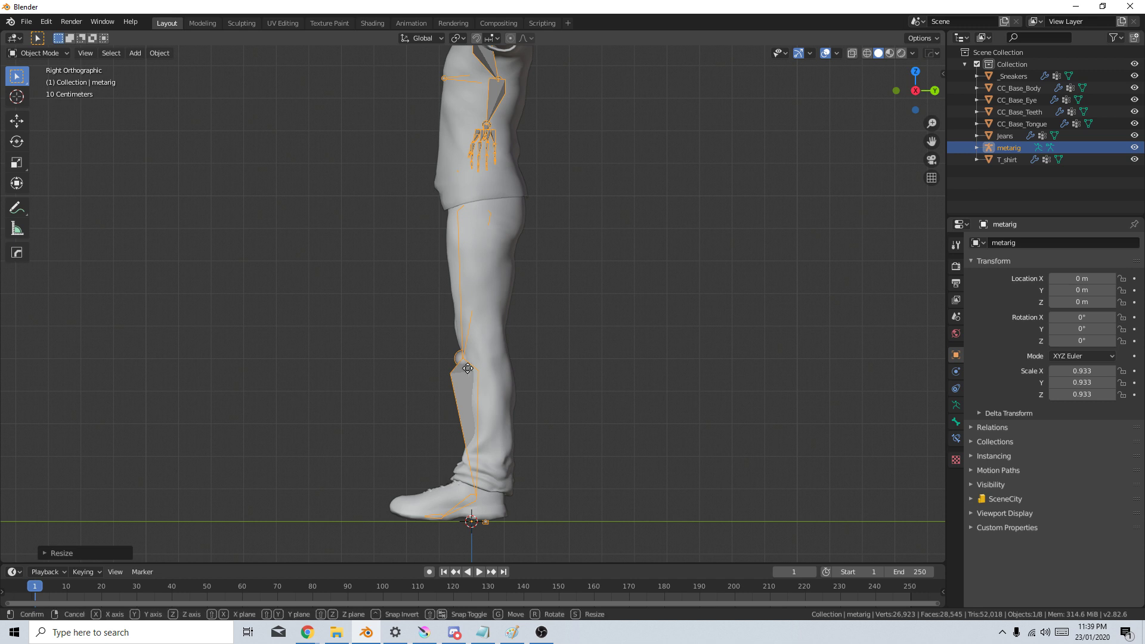
key(g)
key(y)
click(473, 373)
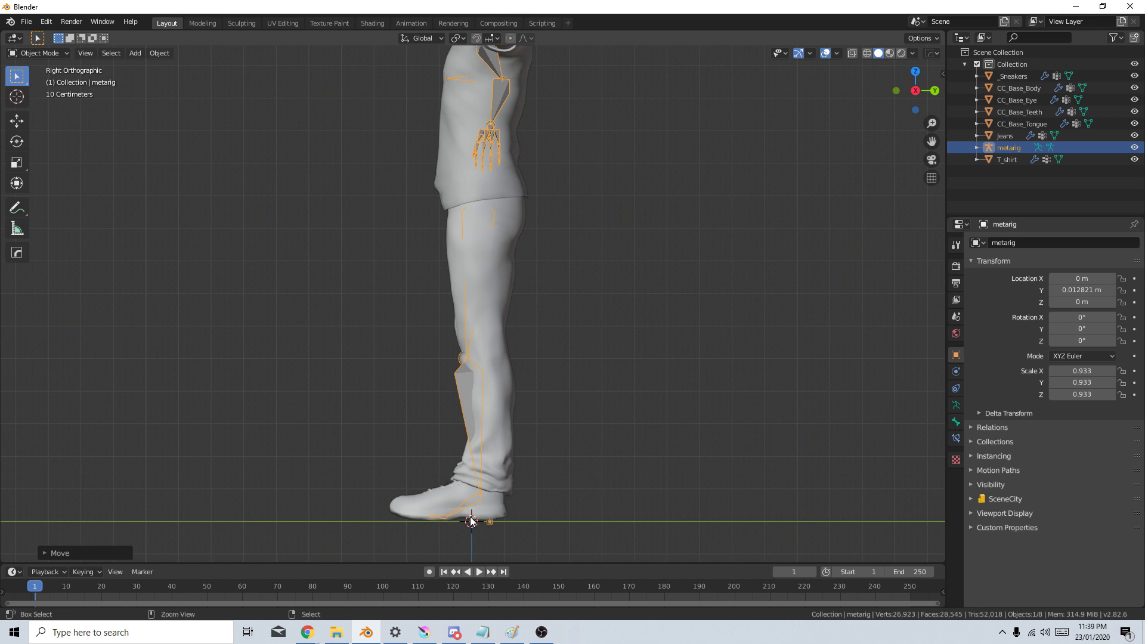
key(ctrl+a)
click(449, 453)
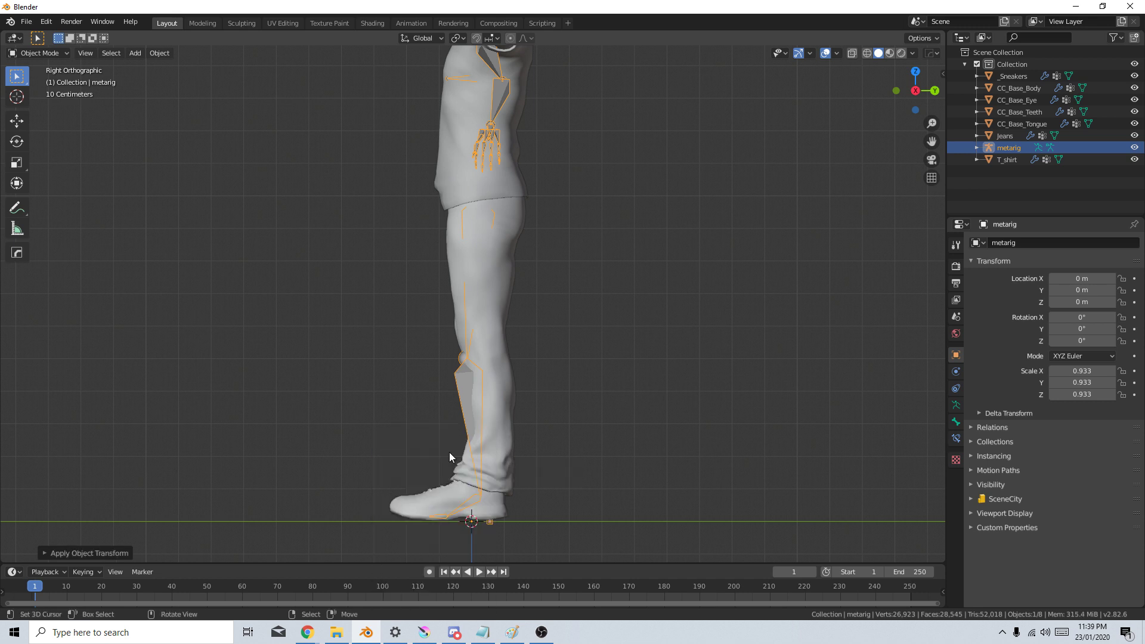
Switch the metarig to Edit Mode and enable X-Axis Mirror for bone editing.
shift+middle_drag(438, 224, 439, 263)
click(49, 53)
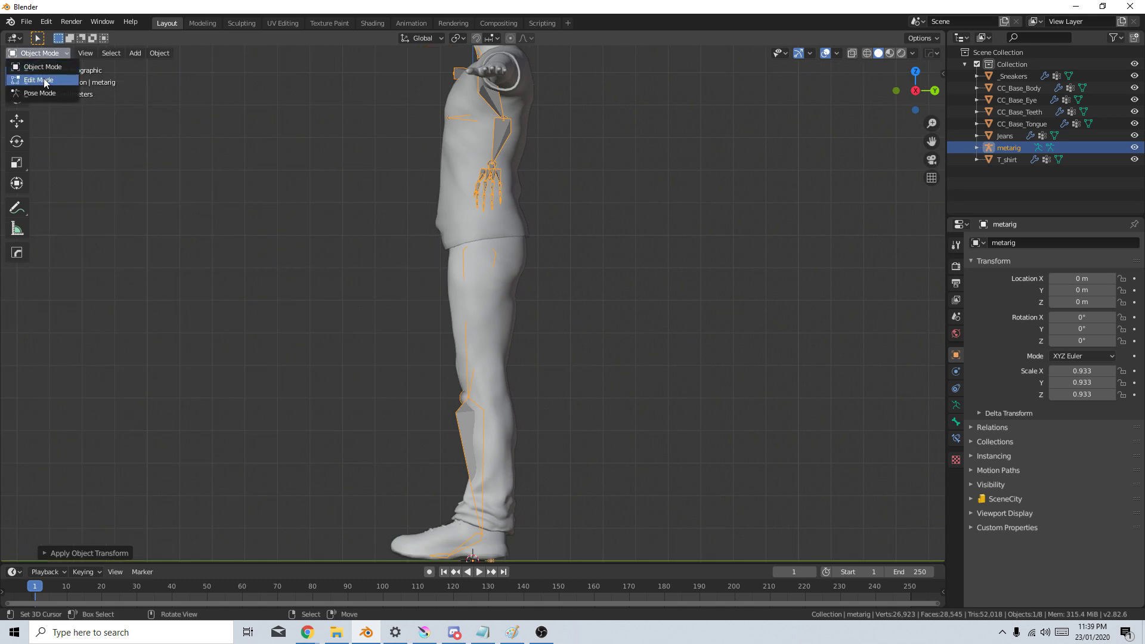
click(37, 67)
key(KP_1)
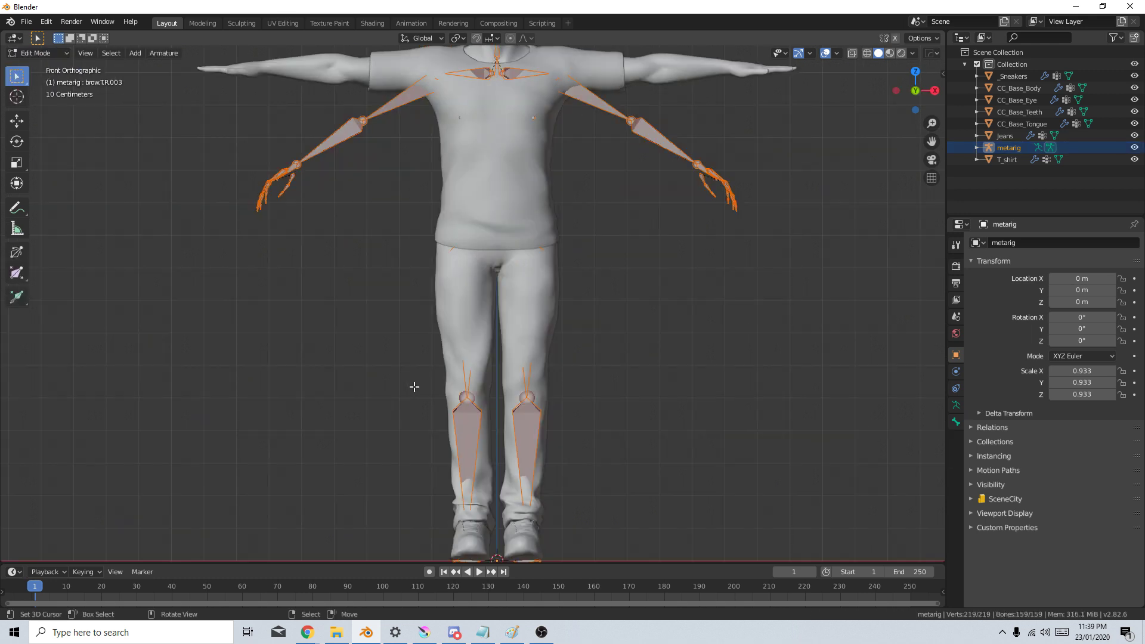
key(n)
click(939, 97)
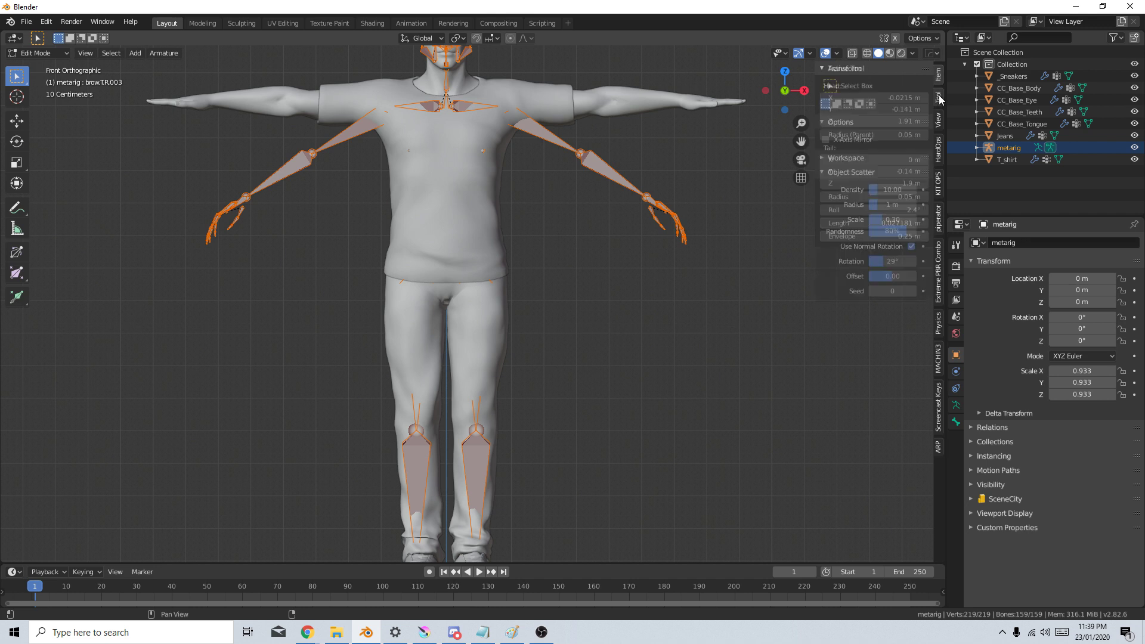
click(826, 140)
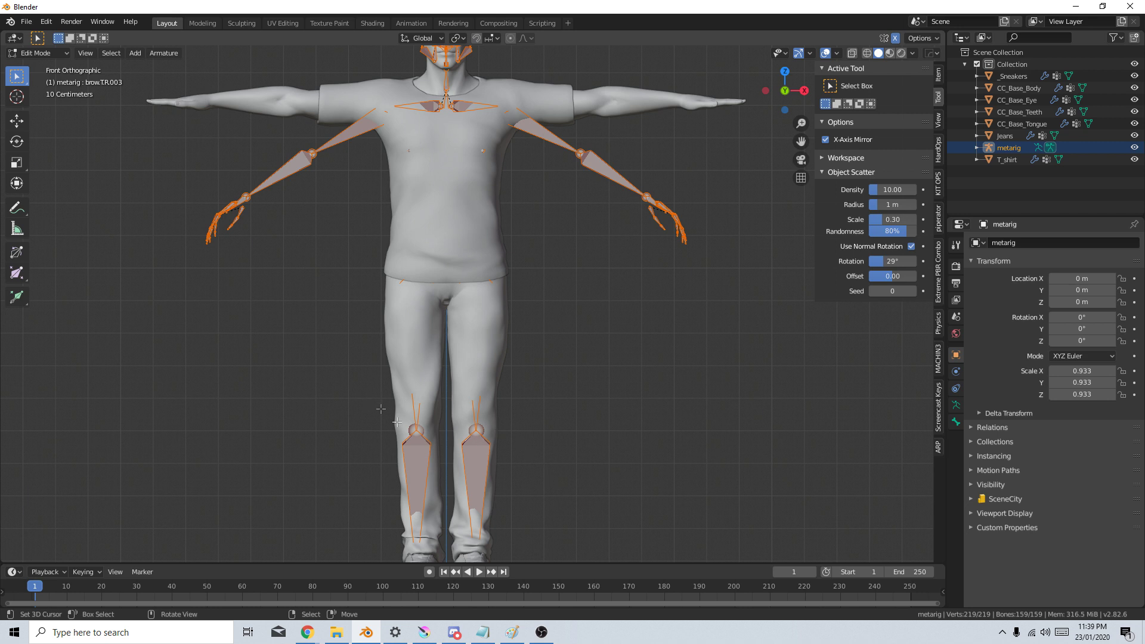
key(n)
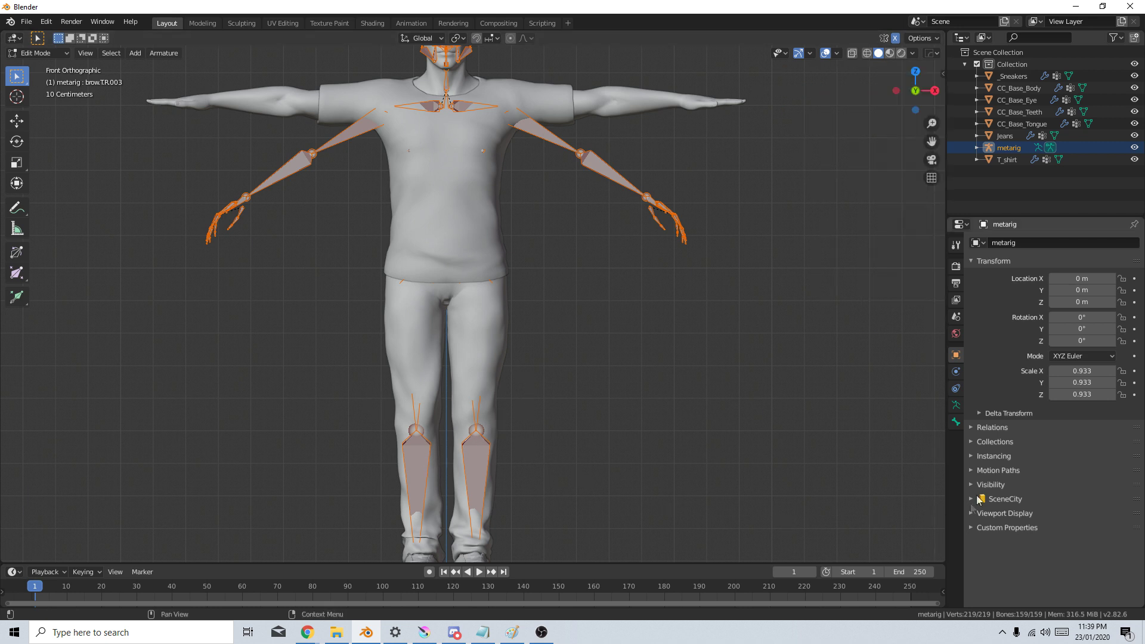
Set the metarig's viewport display to In Front so its bones draw over the body mesh.
click(957, 406)
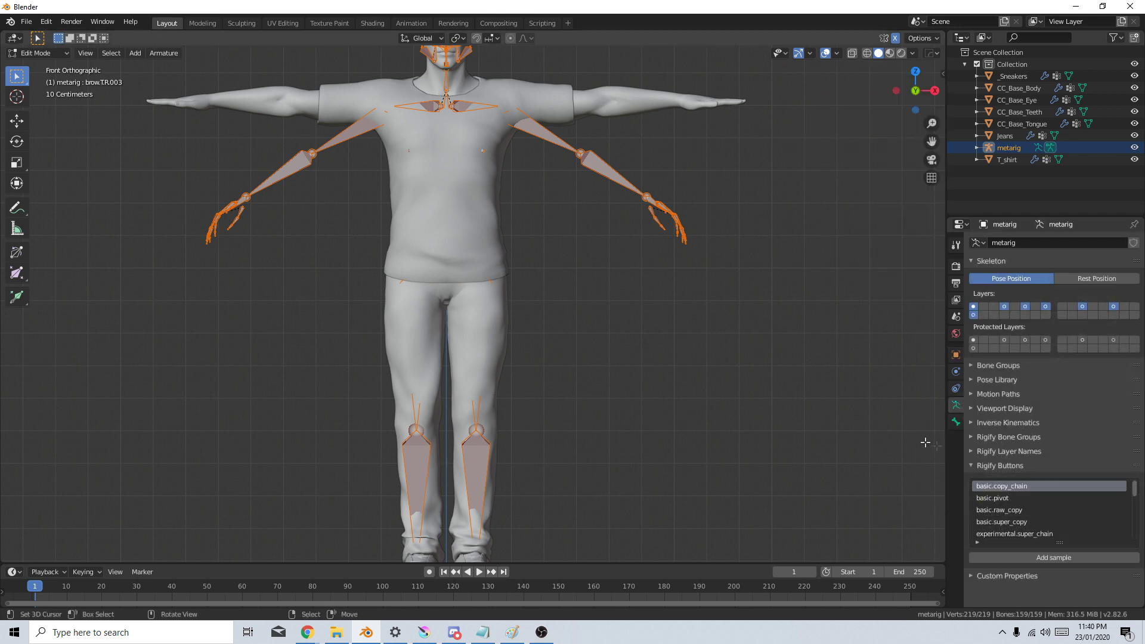
click(972, 408)
click(1123, 440)
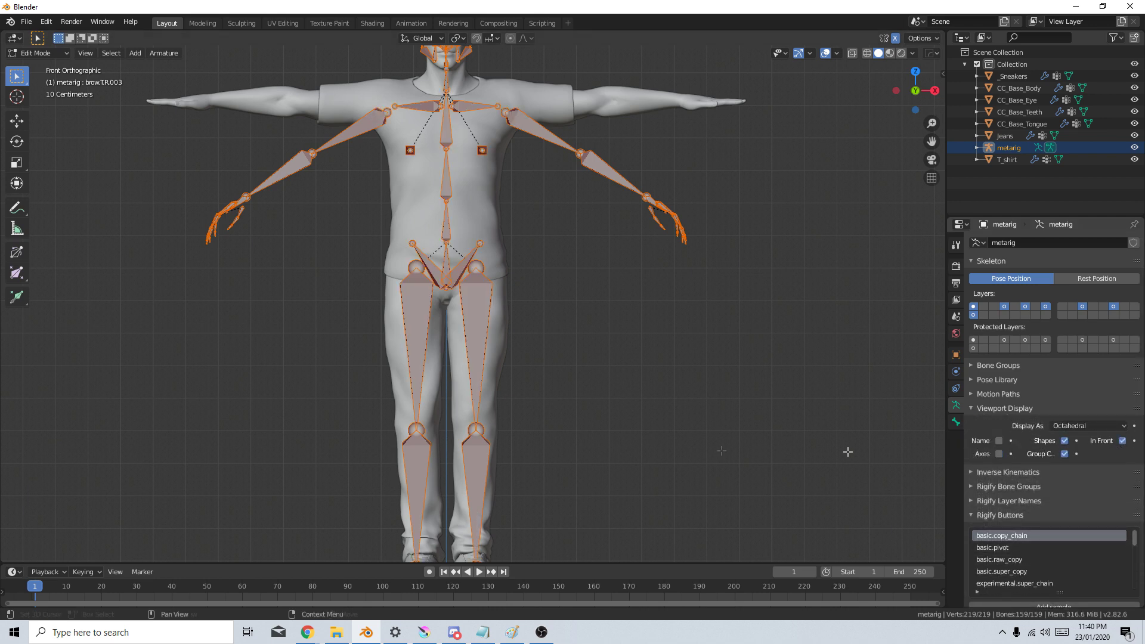
Raise the left knee joint, between the thigh and shin bones, slightly to match the character's knee in front view.
shift+middle_drag(495, 425, 529, 438)
key(KP_3)
key(KP_1)
scroll(528, 437, up, 3)
shift+middle_drag(516, 497, 507, 368)
click(519, 396)
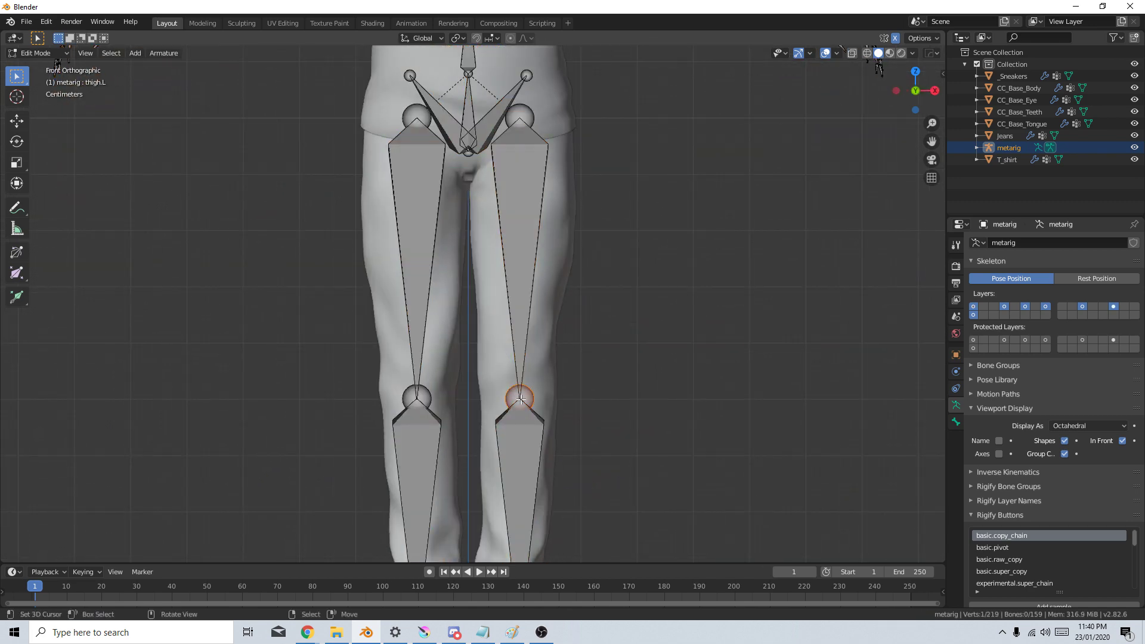
key(g)
click(520, 382)
shift+middle_drag(521, 382, 423, 561)
scroll(432, 323, down, 1)
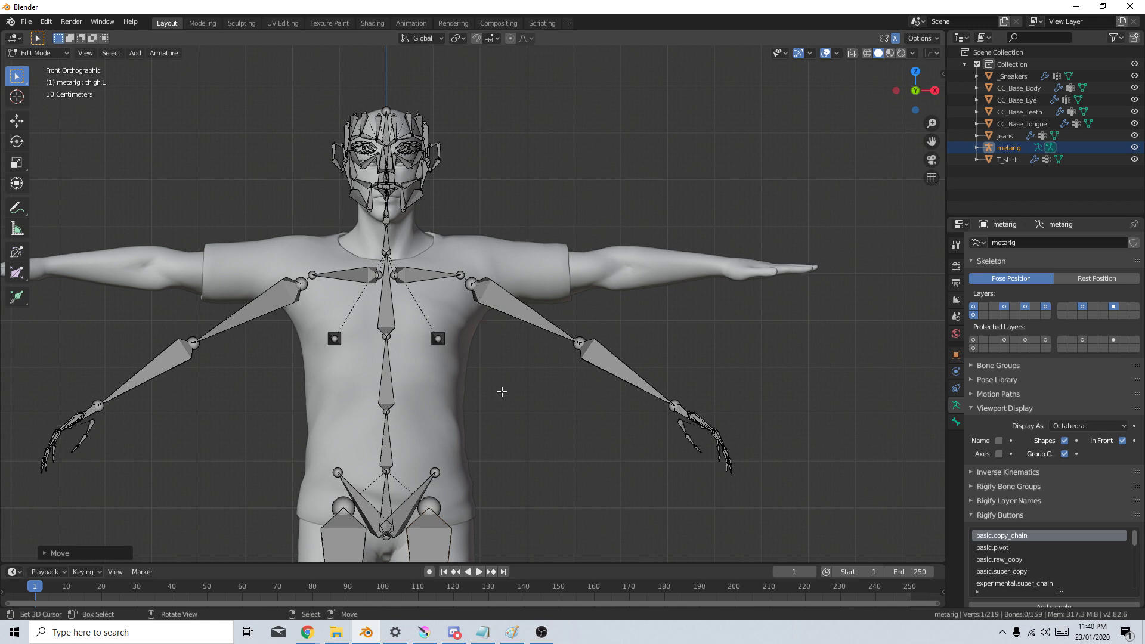
Select all bones and scale them up slightly around the 3D cursor.
key(a)
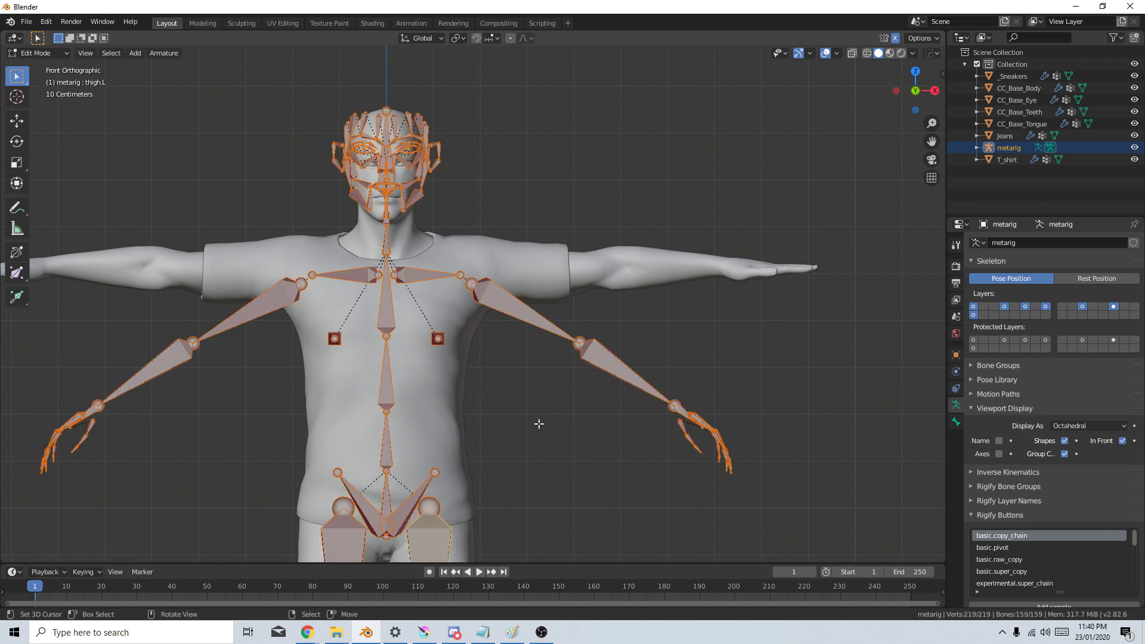
click(458, 39)
click(472, 66)
scroll(527, 353, down, 2)
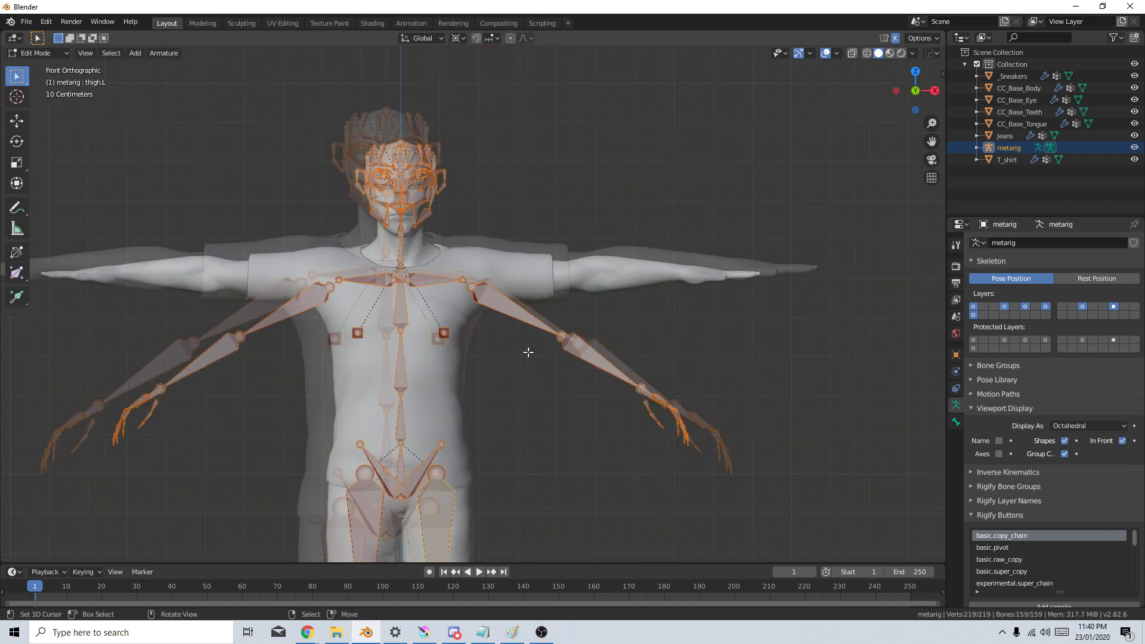
shift+middle_drag(527, 353, 524, 192)
key(s)
click(539, 301)
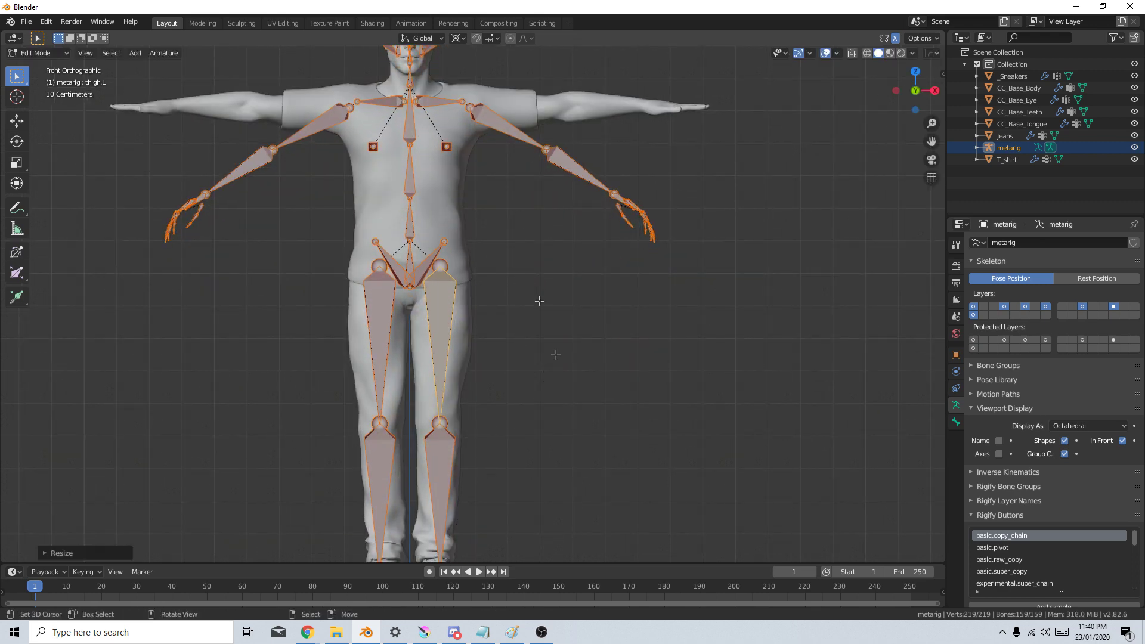
Set the pivot to Median Point and raise the left elbow joint onto the character's outstretched arm.
shift+middle_drag(470, 106, 469, 176)
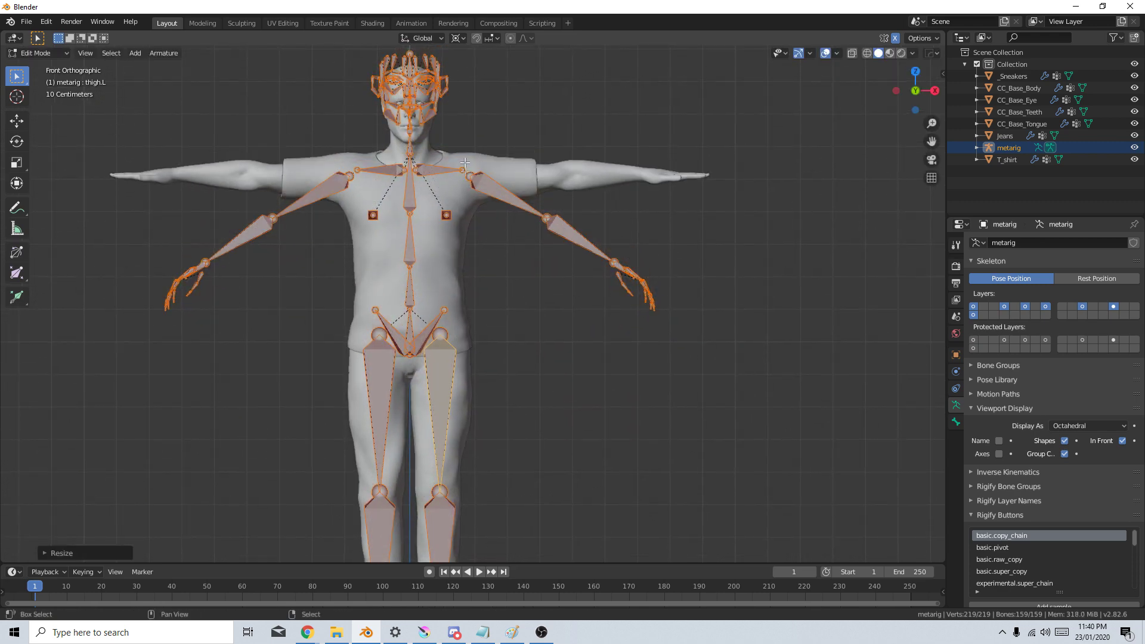
click(459, 38)
click(484, 95)
shift+middle_drag(552, 232, 509, 369)
scroll(508, 369, up, 3)
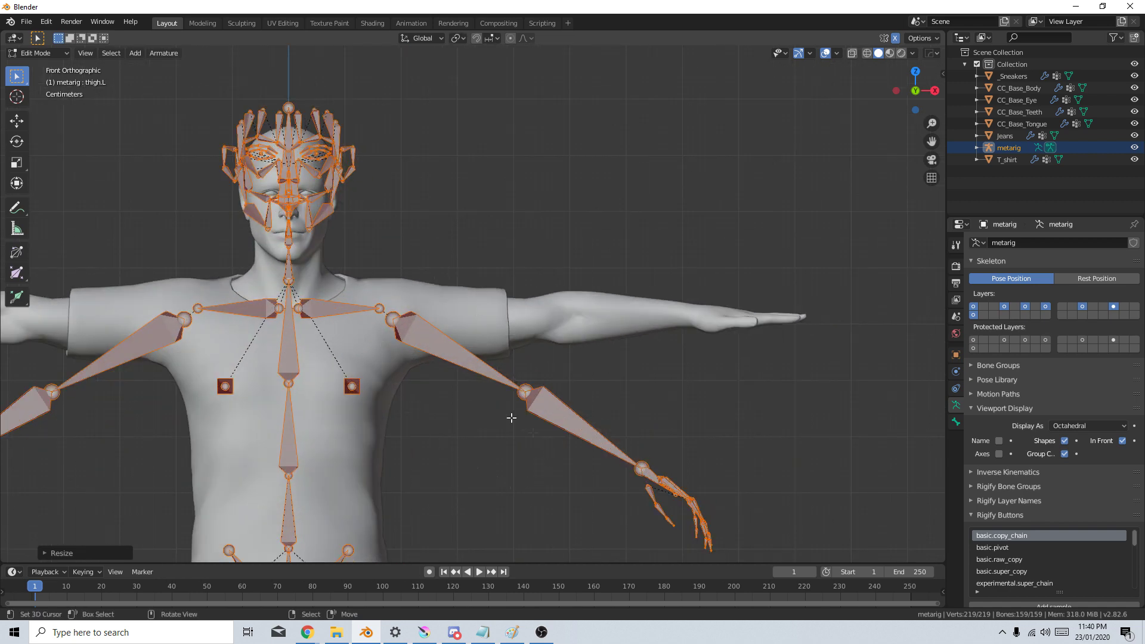
click(519, 400)
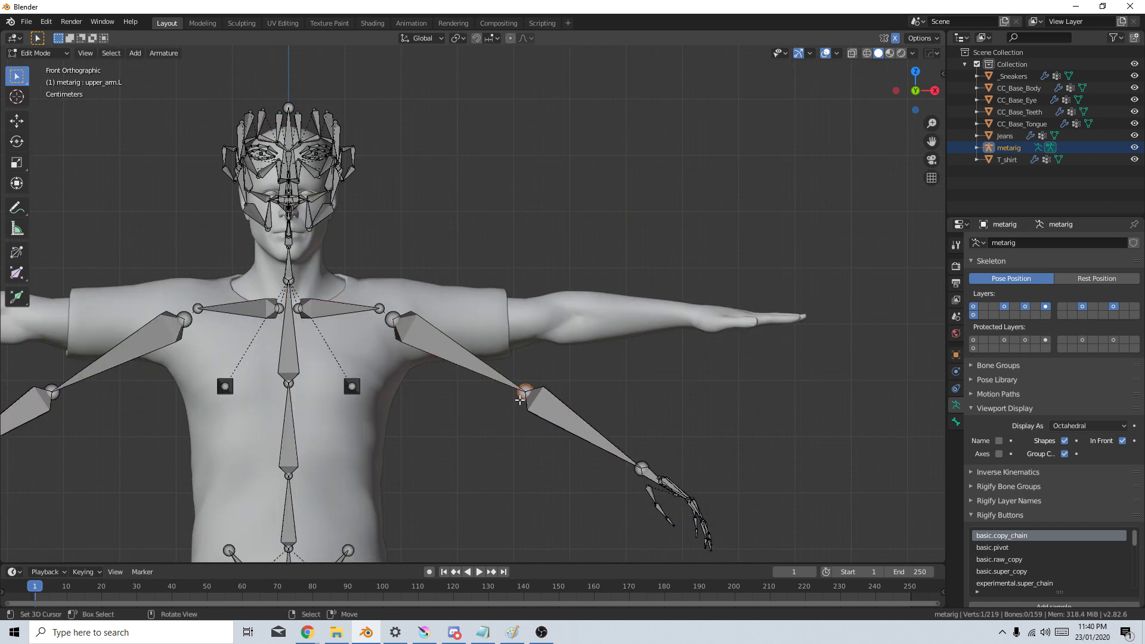
key(g)
click(529, 327)
Move, rotate and flatten along Z the left hand bones to fit the outstretched hand in front view, and nudge the elbow joint.
drag(742, 458, 602, 559)
key(g)
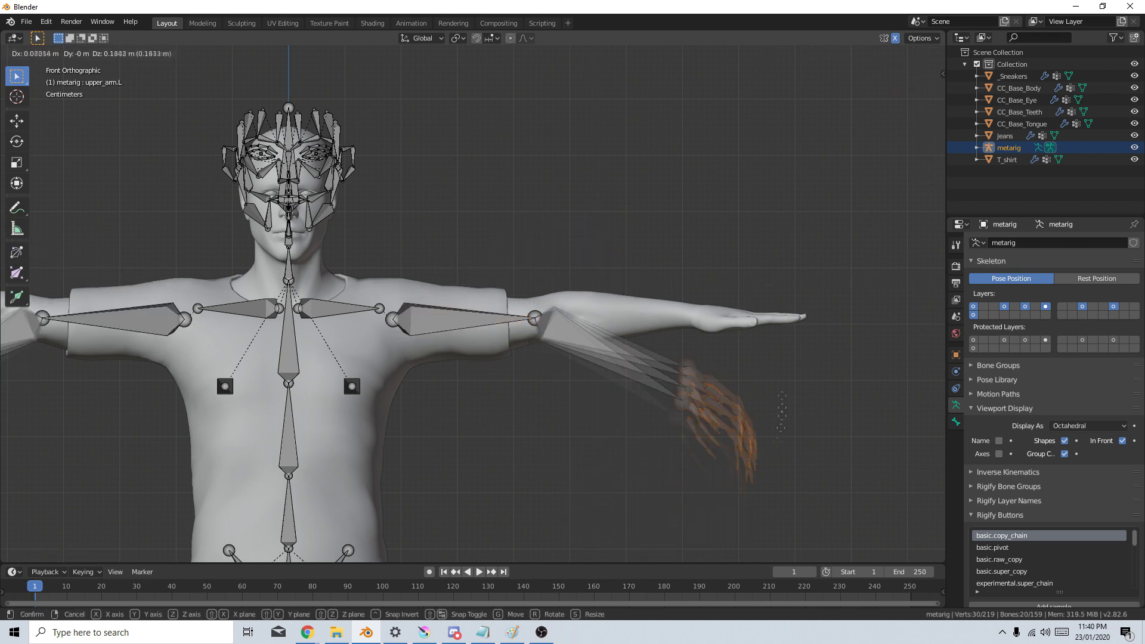
click(782, 358)
key(r)
click(775, 322)
key(s)
key(z)
click(745, 352)
key(g)
click(760, 313)
click(532, 327)
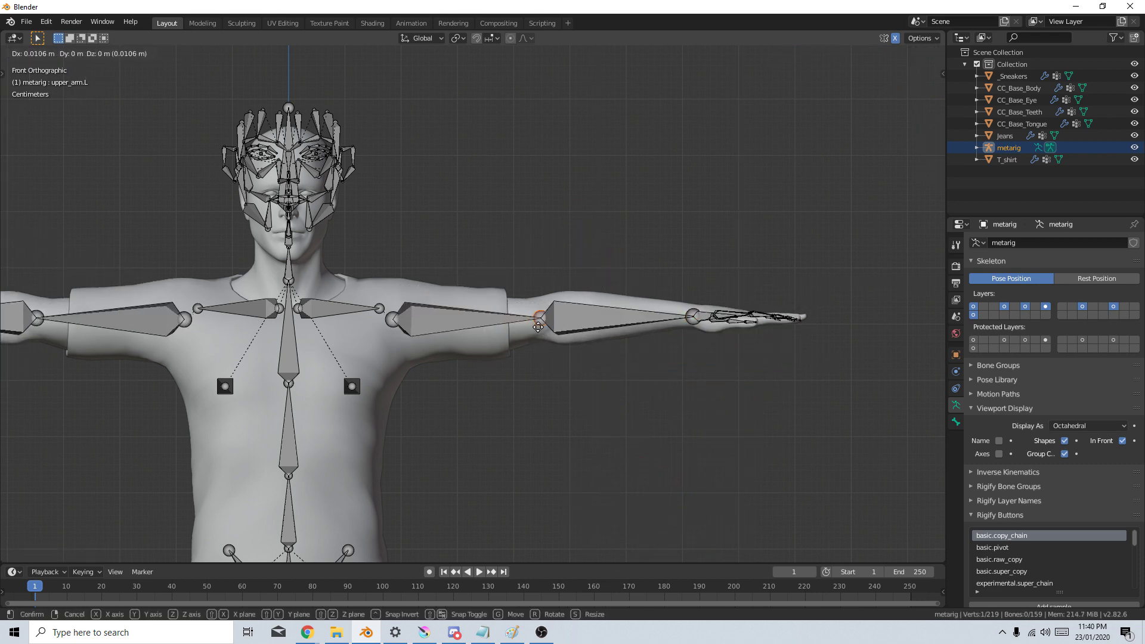
click(538, 327)
Align the left wrist and hand bones with the hand mesh in top view.
key(KP_7)
shift+middle_drag(813, 290, 532, 347)
scroll(532, 347, up, 4)
click(548, 322)
drag(852, 239, 507, 465)
key(g)
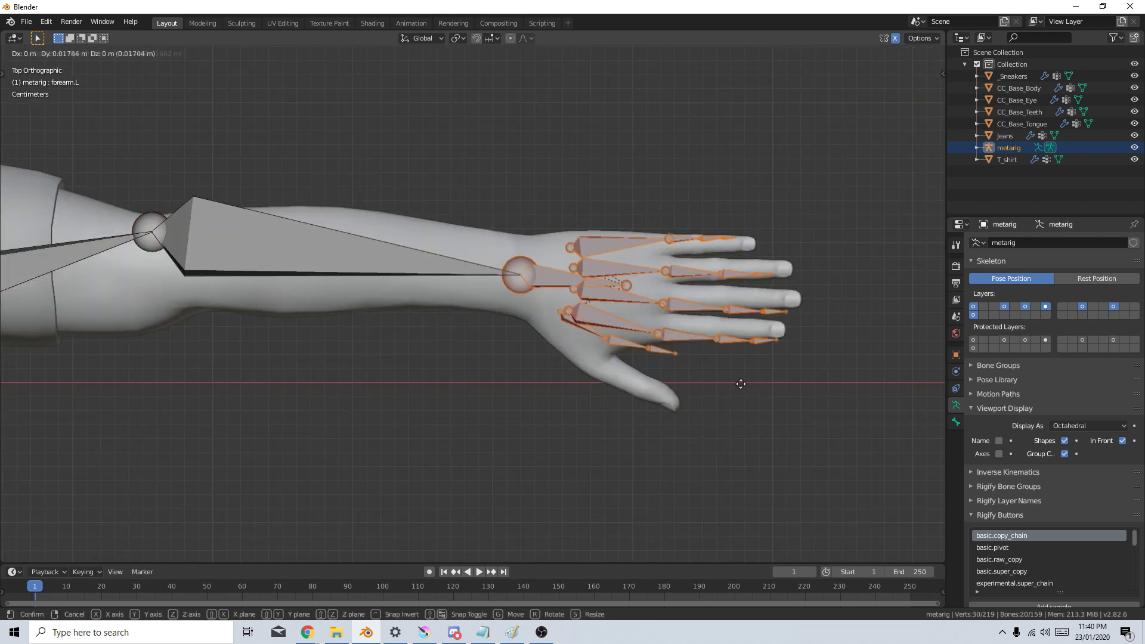
click(740, 384)
Move and rotate the left thumb bones to lie along the thumb in top view.
right_click(626, 344)
scroll(743, 358, up, 2)
key(g)
click(740, 393)
key(r)
click(645, 466)
key(g)
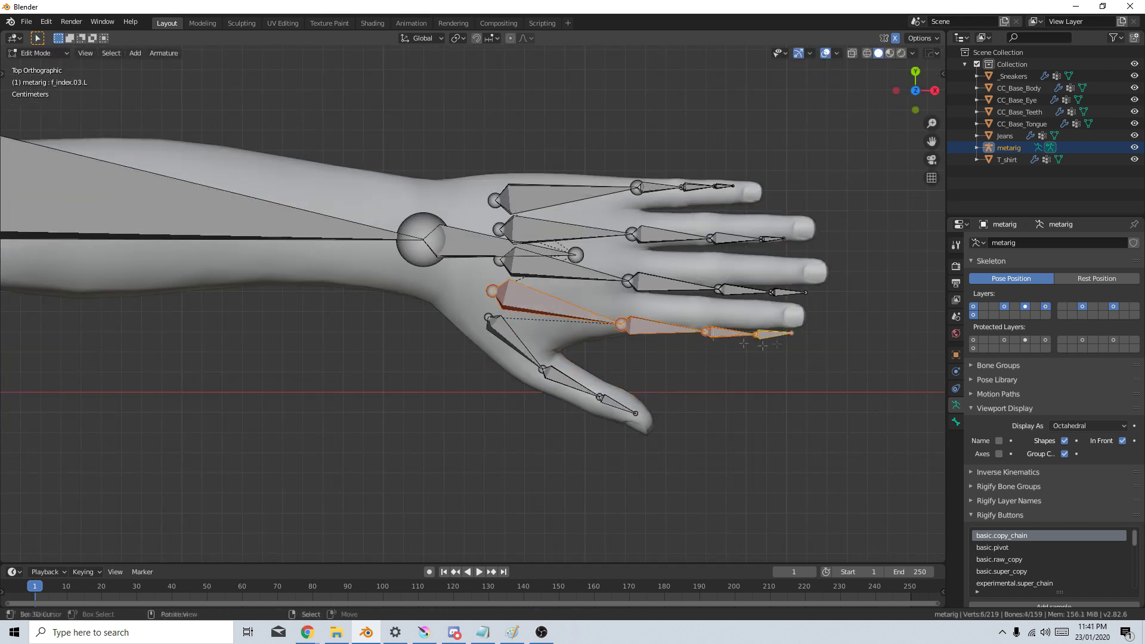
Move and scale the left index finger bones to reach the index fingertip.
right_click(662, 328)
shift+right_click(773, 335)
key(g)
click(782, 337)
key(s)
click(803, 330)
Select the left middle finger bones, then move and scale them to fit inside the middle finger.
right_click(706, 284)
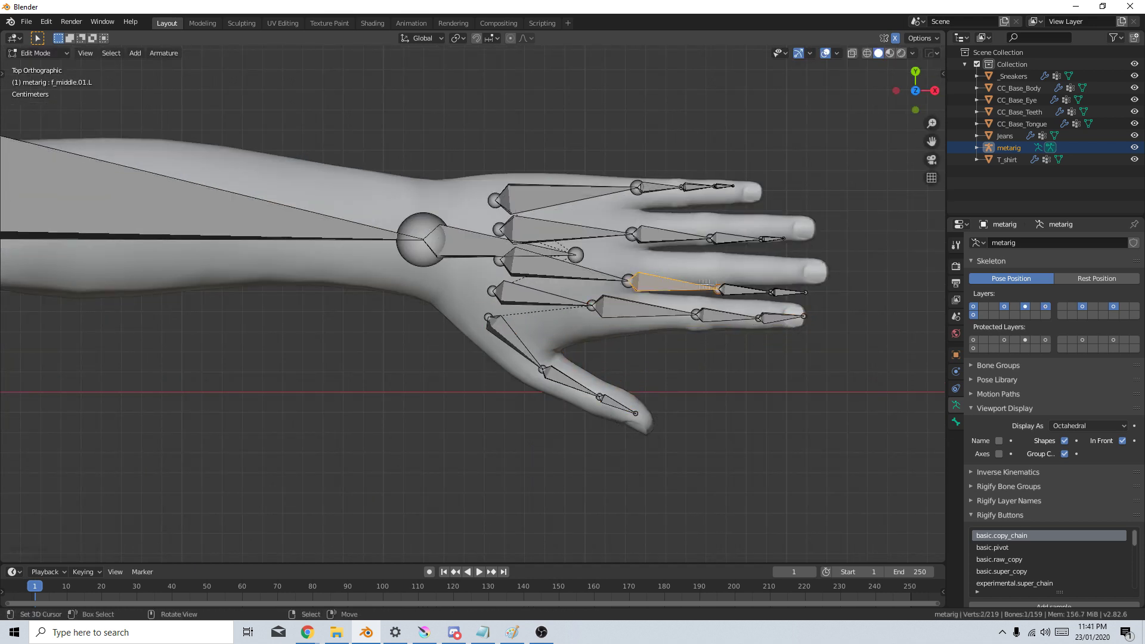
shift+right_click(786, 292)
shift+right_click(628, 281)
key(g)
click(763, 300)
key(s)
click(784, 299)
key(g)
click(791, 301)
Move and scale the left ring finger bones to follow the ring finger.
right_click(653, 237)
shift+right_click(773, 240)
shift+right_click(632, 235)
key(g)
click(773, 248)
key(s)
click(792, 253)
Move and scale the left little finger bones to fit the little finger.
right_click(669, 188)
key(g)
click(725, 220)
key(s)
click(746, 221)
key(g)
click(740, 218)
Select the head and face bones in side view and move them back onto the character's head.
scroll(734, 197, down, 5)
key(KP_3)
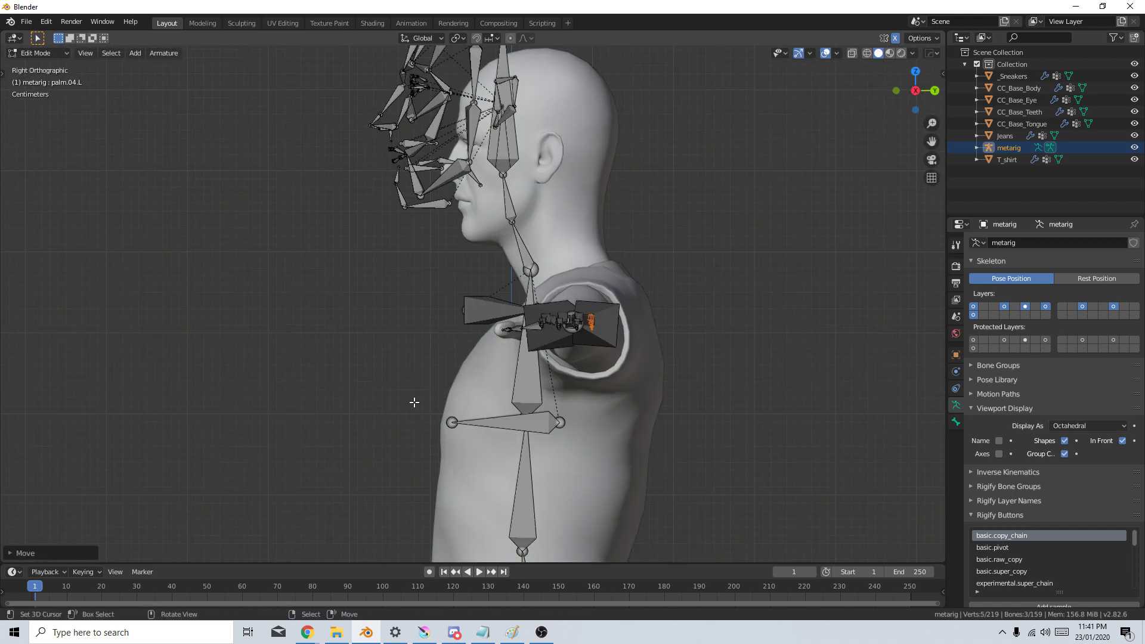
scroll(414, 403, down, 4)
scroll(525, 238, up, 5)
drag(590, 175, 350, 294)
key(g)
click(589, 278)
Return the metarig to Object Mode and check its fit on the whole body from the front.
scroll(588, 279, down, 4)
middle_drag(394, 311, 618, 296)
key(Tab)
scroll(492, 339, up, 3)
key(KP_1)
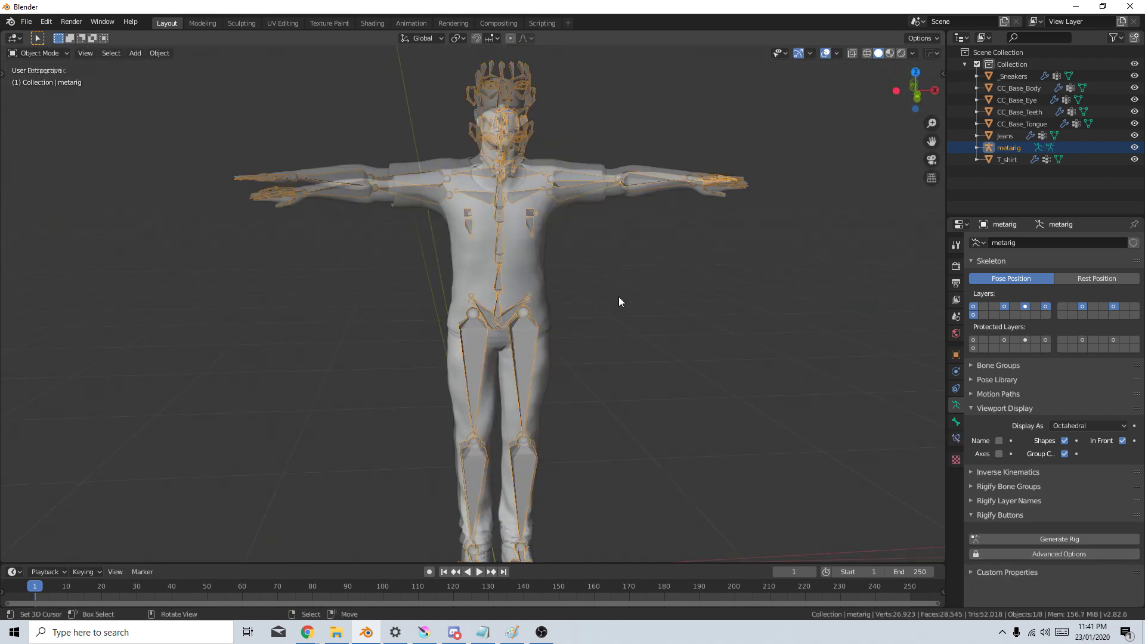
Edit the metarig from the top view and shift the left elbow joint slightly outward along the arm.
key(Tab)
key(KP_7)
scroll(495, 377, up, 6)
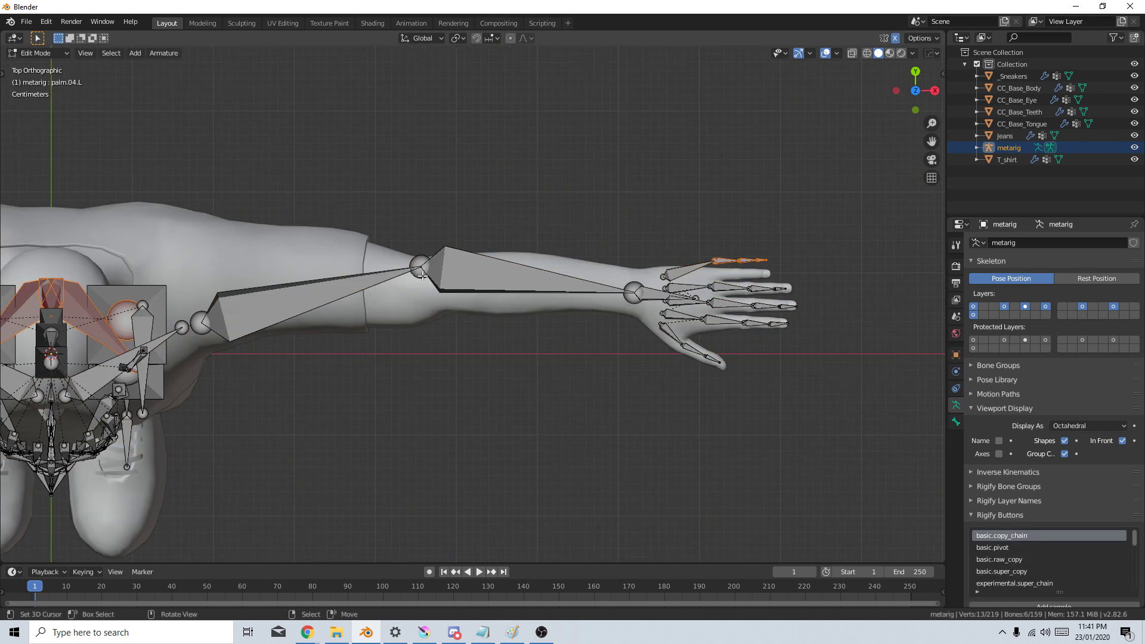
click(422, 275)
key(g)
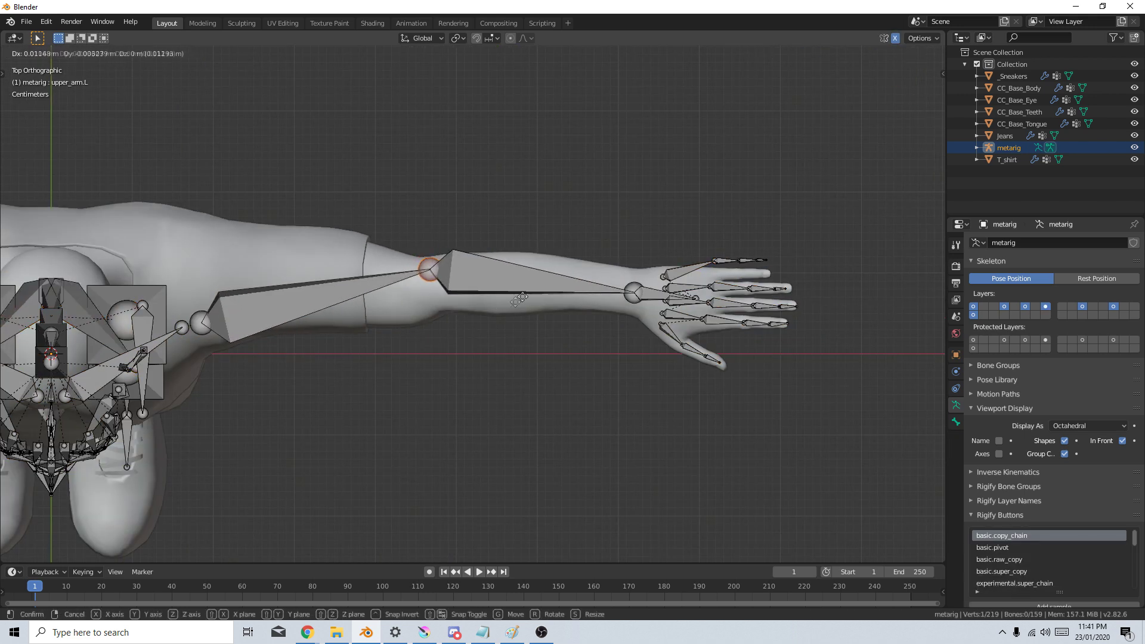
click(548, 298)
Select the three left little finger bones and move them onto the mesh's little finger in the top view.
shift+middle_drag(586, 369, 517, 353)
shift+middle_drag(651, 290, 626, 301)
scroll(626, 301, up, 5)
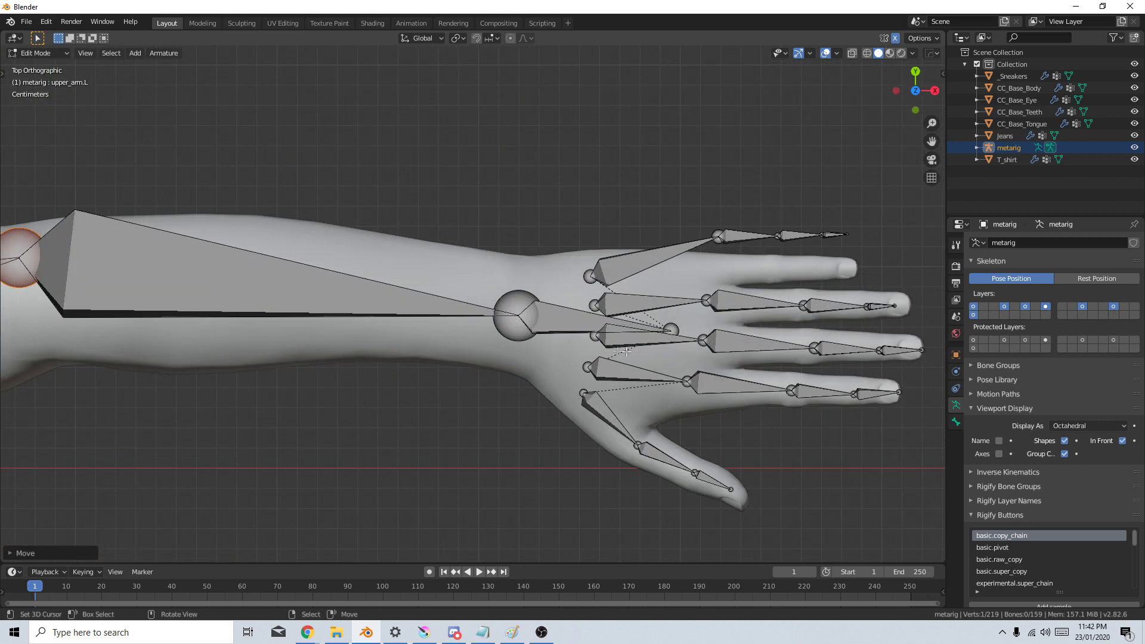
click(524, 291)
shift+click(545, 290)
shift+click(579, 288)
shift+click(465, 291)
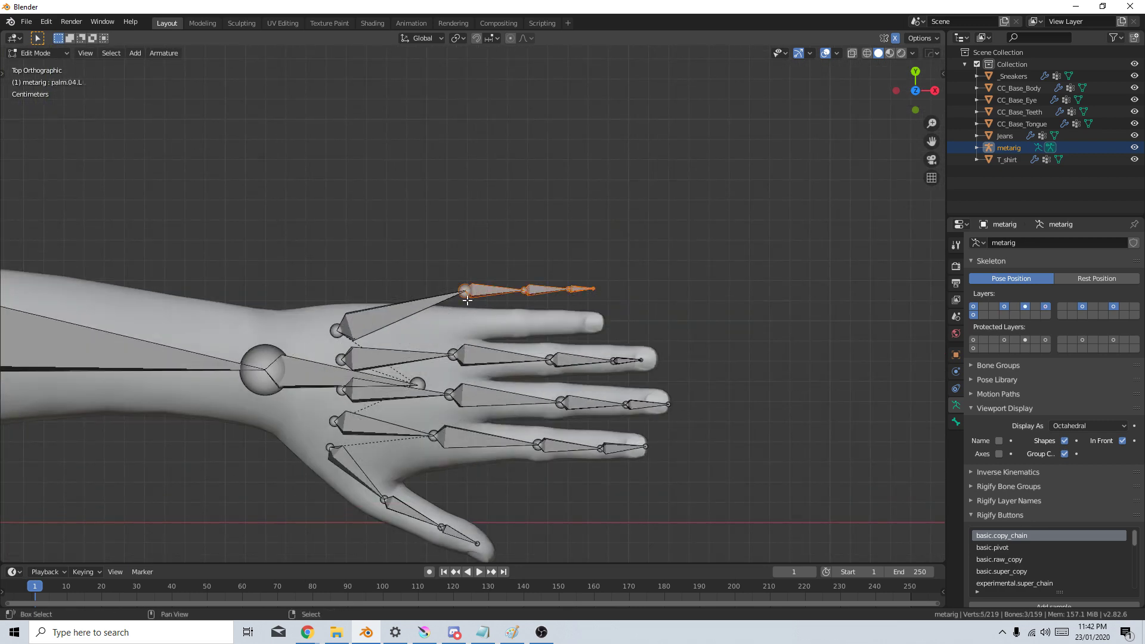
key(g)
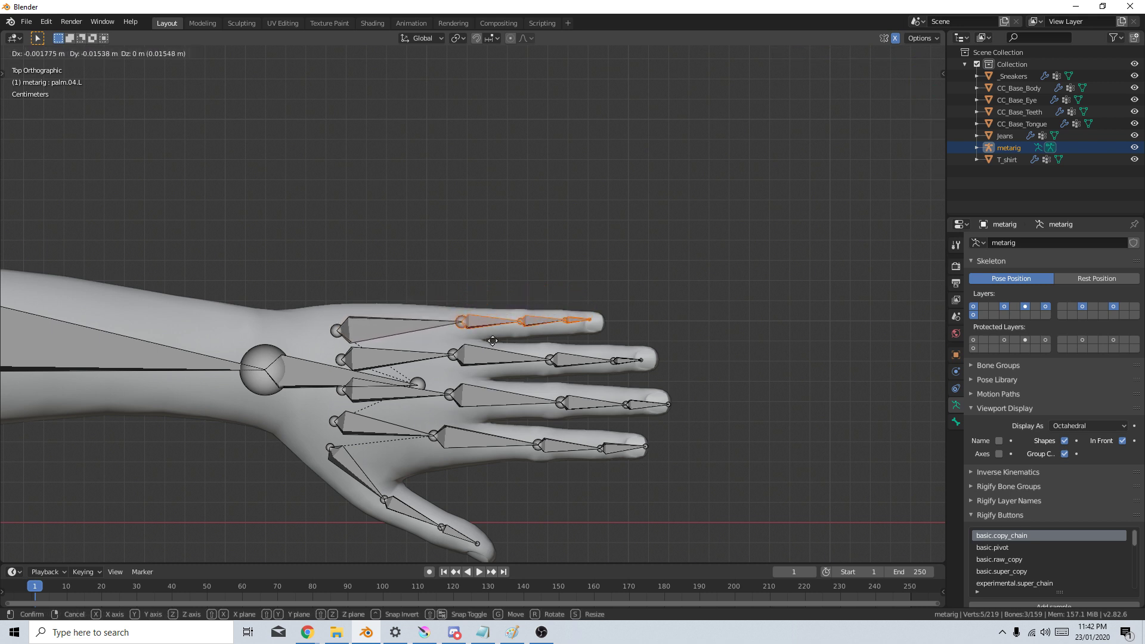
click(491, 343)
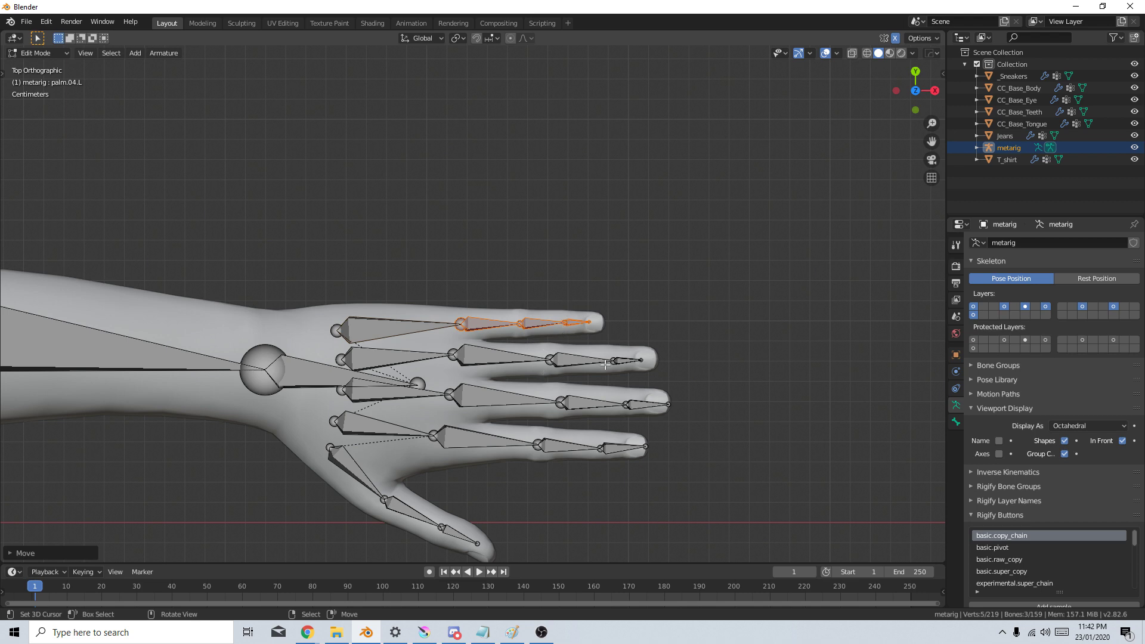
Return the metarig to Object Mode and apply its scale and all its transforms.
middle_drag(462, 357, 403, 278)
scroll(404, 278, down, 8)
shift+middle_drag(374, 477, 539, 327)
scroll(540, 329, down, 9)
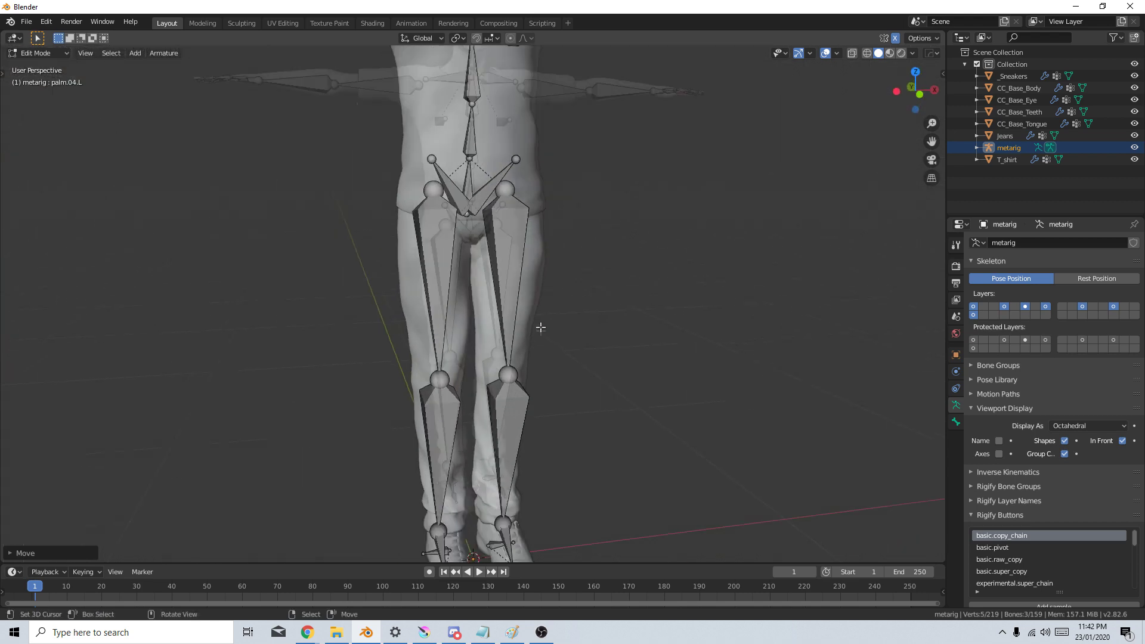
key(Tab)
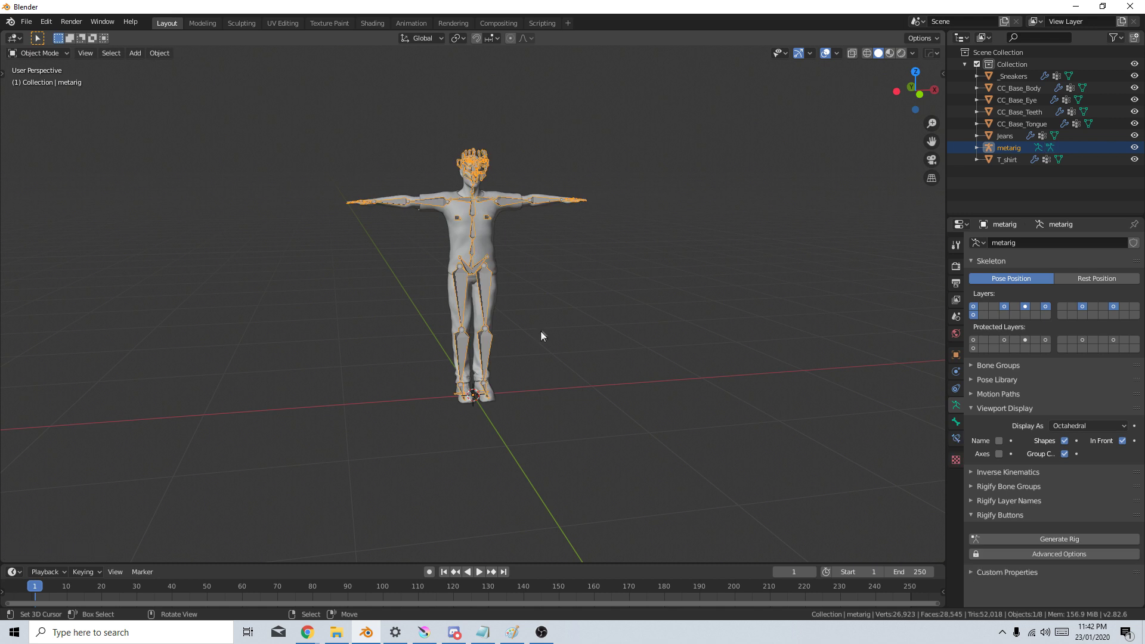
key(ctrl+a)
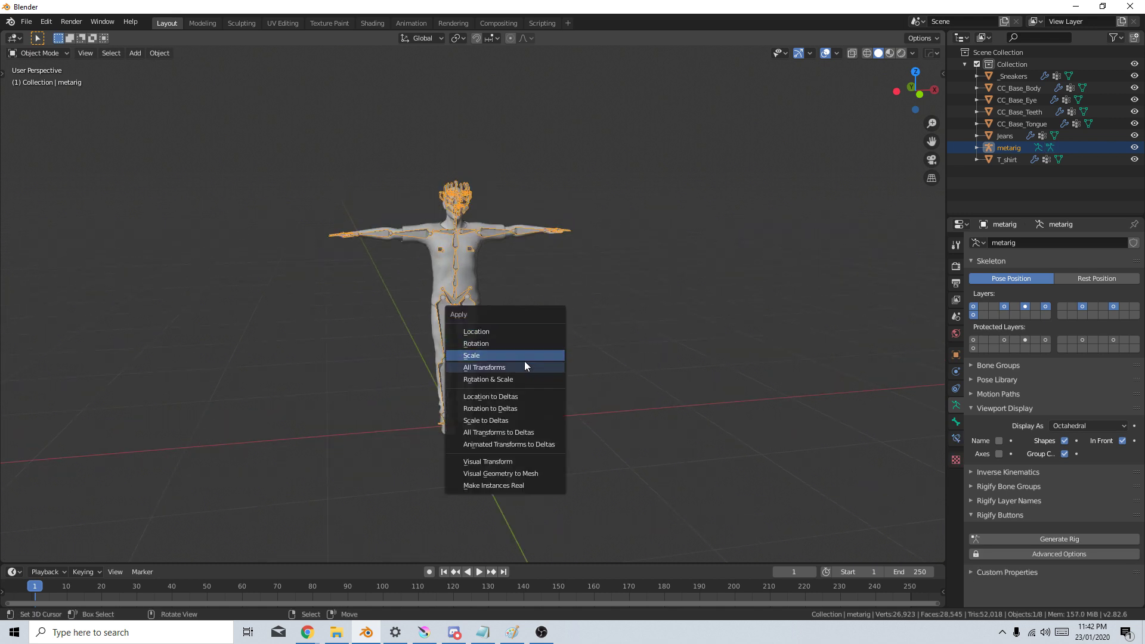
click(527, 355)
key(ctrl+a)
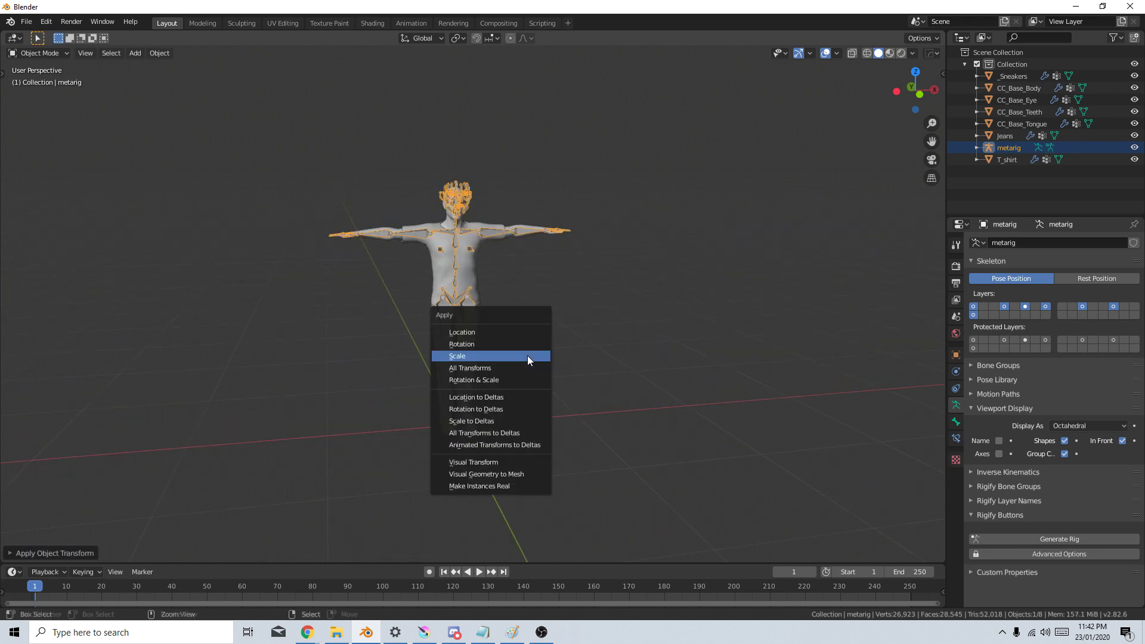
click(521, 368)
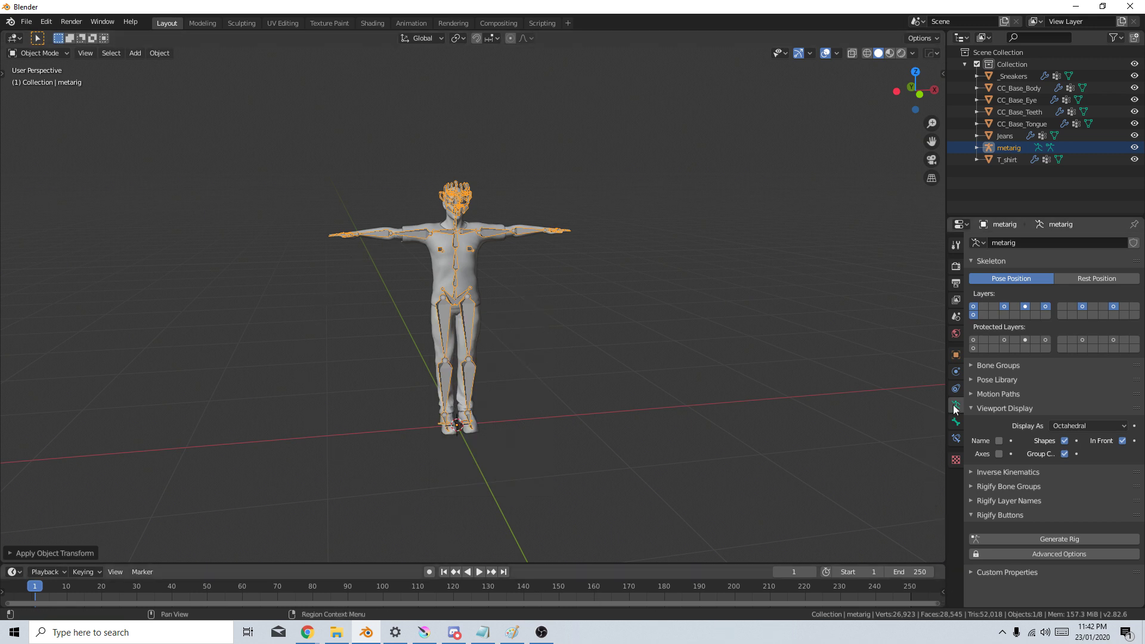
Generate the Rigify control rig from the metarig and delete the original metarig.
click(1073, 541)
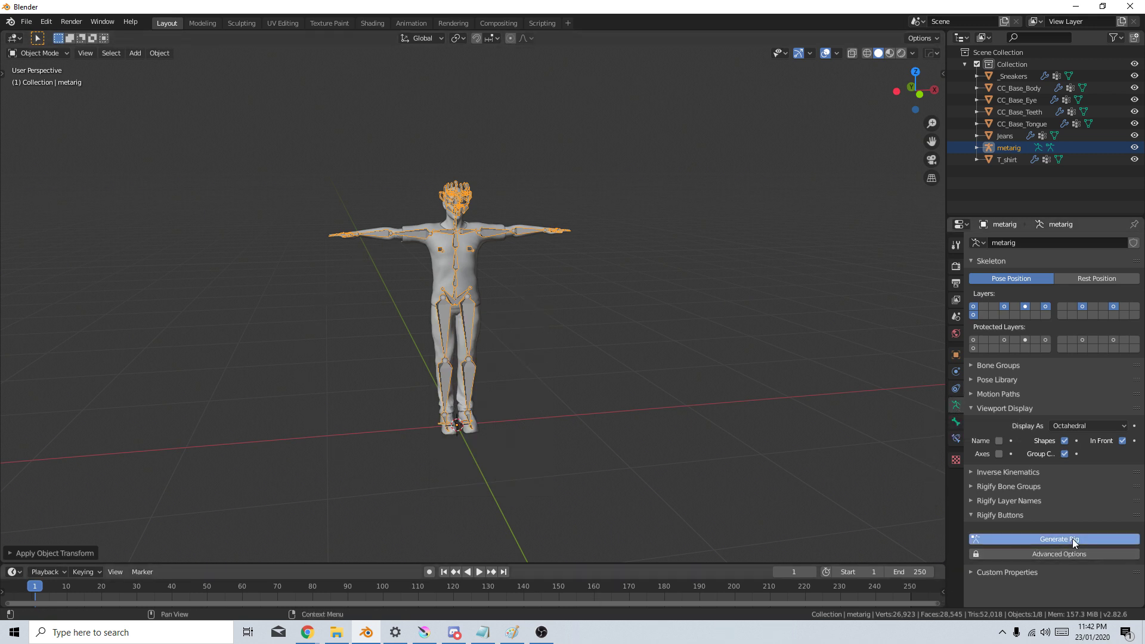
scroll(528, 385, up, 1)
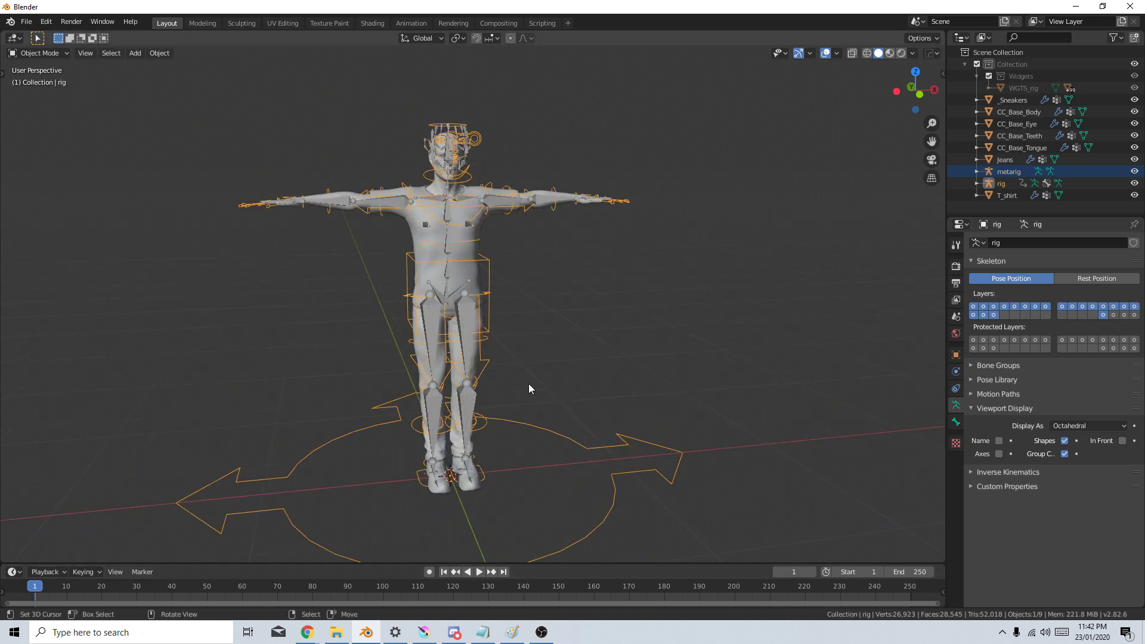
right_click(462, 318)
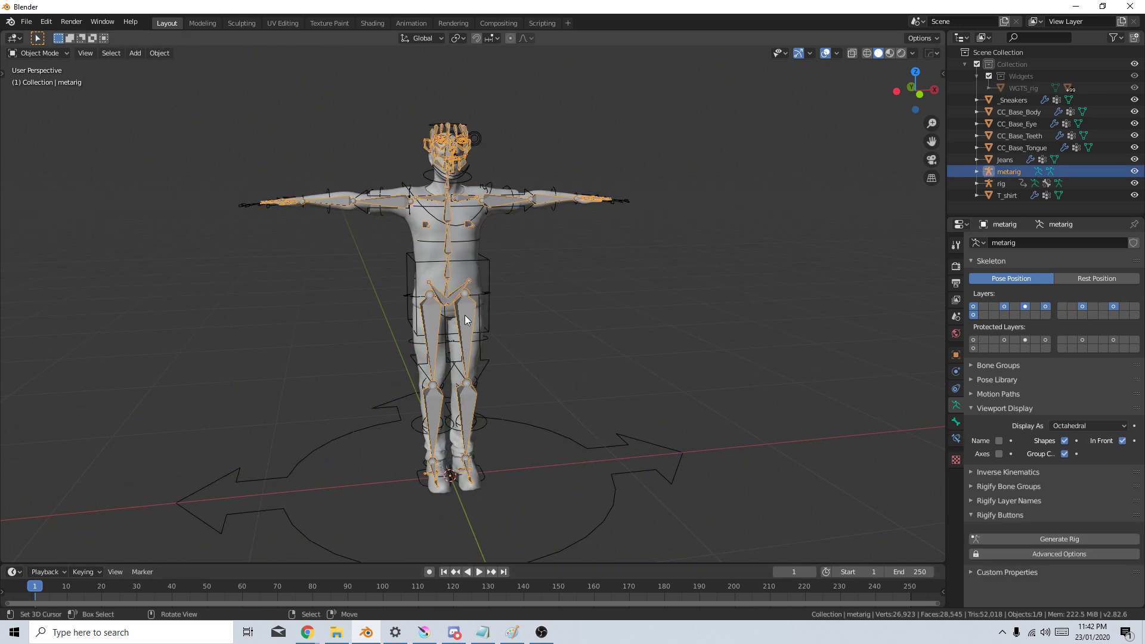
key(Delete)
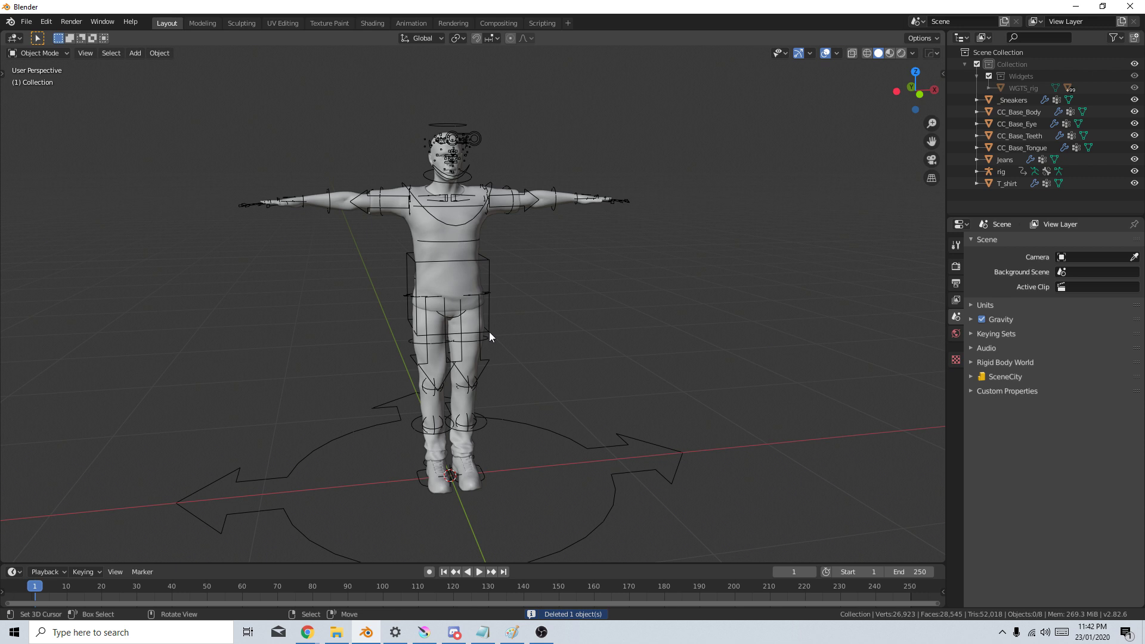
Parent all the character meshes to the generated rig with automatic weights and switch the rig to Pose Mode.
key(a)
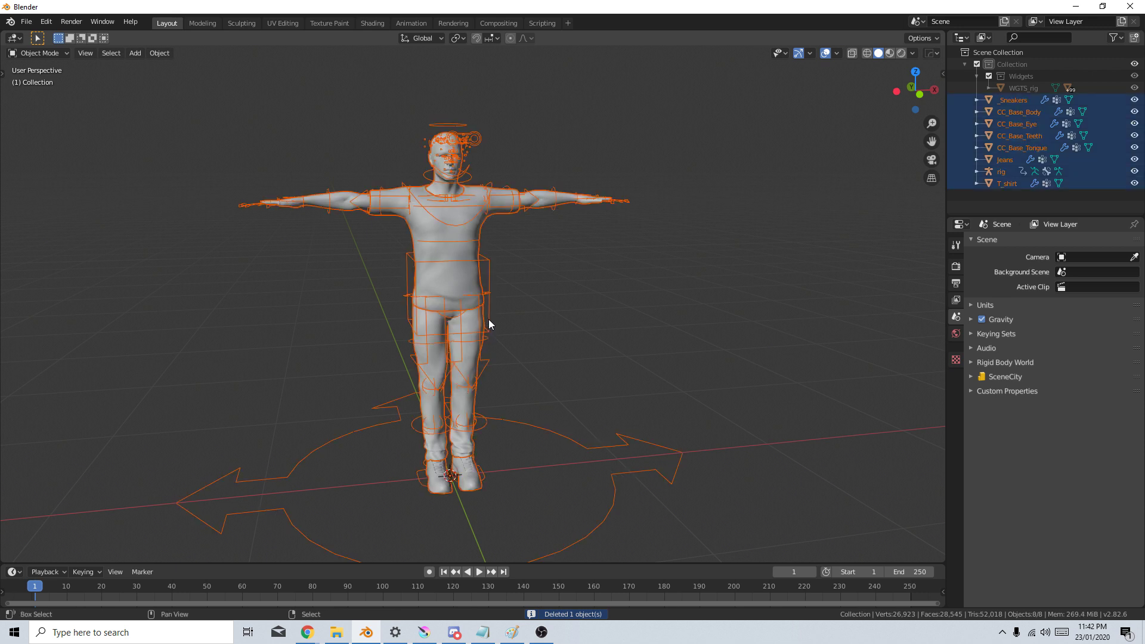
shift+click(489, 325)
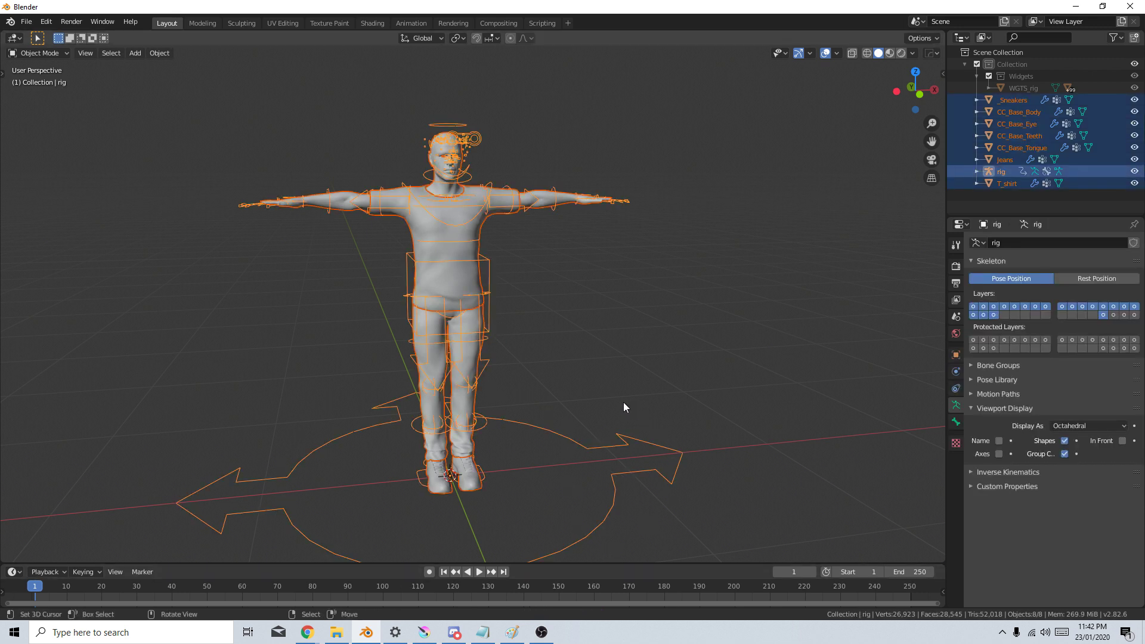
key(ctrl+p)
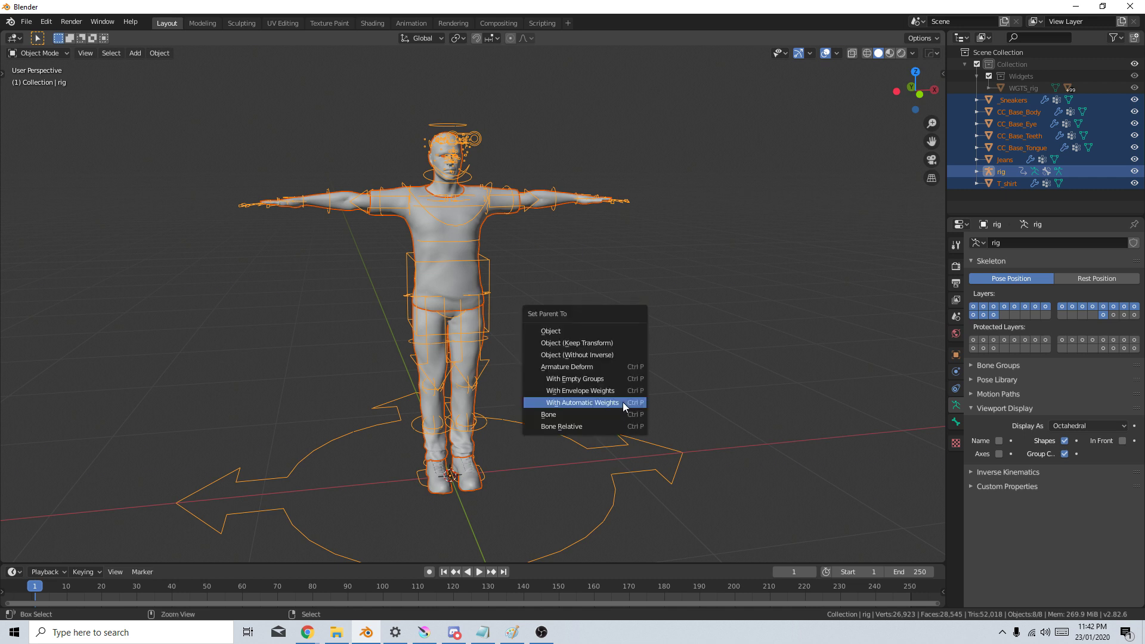
click(582, 408)
middle_drag(583, 408, 498, 262)
click(39, 53)
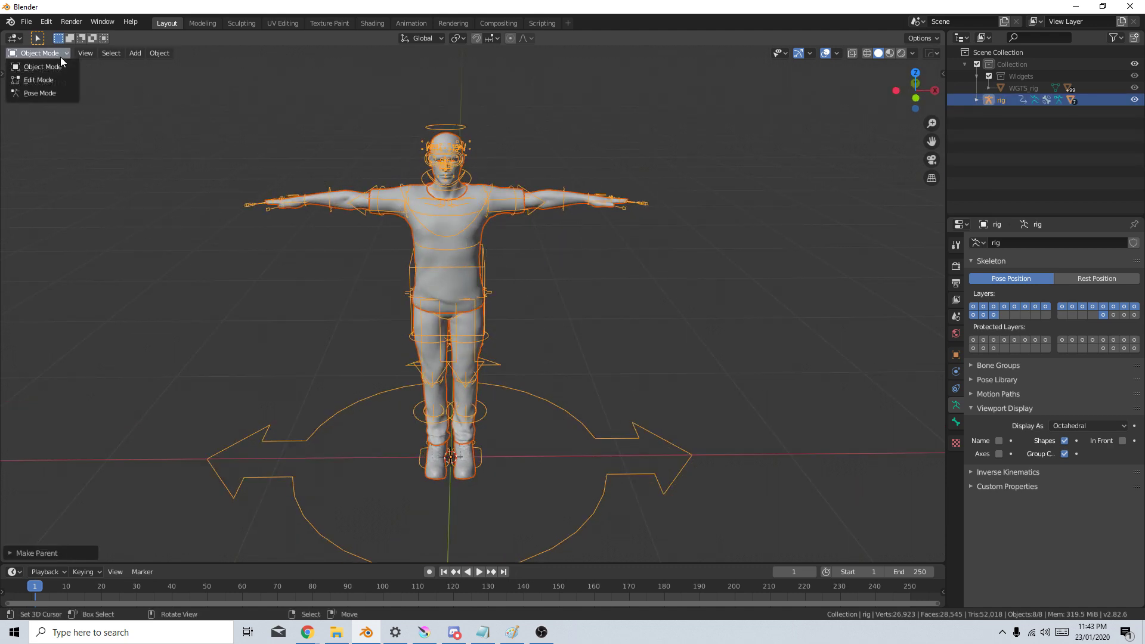
click(56, 94)
Try moving the left foot IK control sideways to test the leg deformation, and cancel the move.
scroll(510, 407, up, 3)
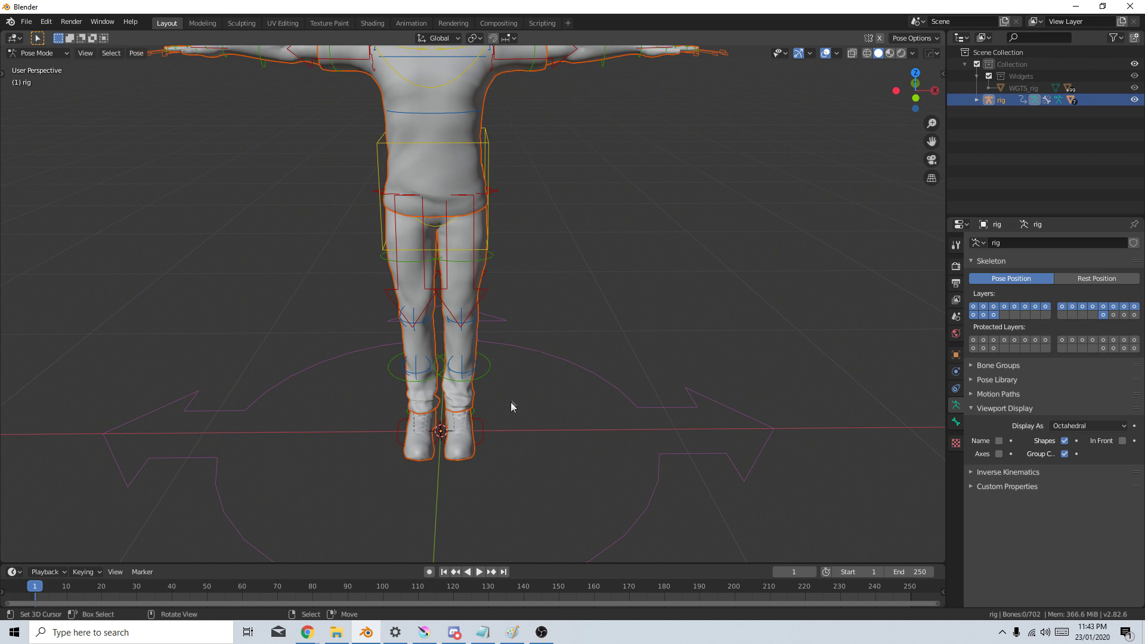
click(492, 447)
key(g)
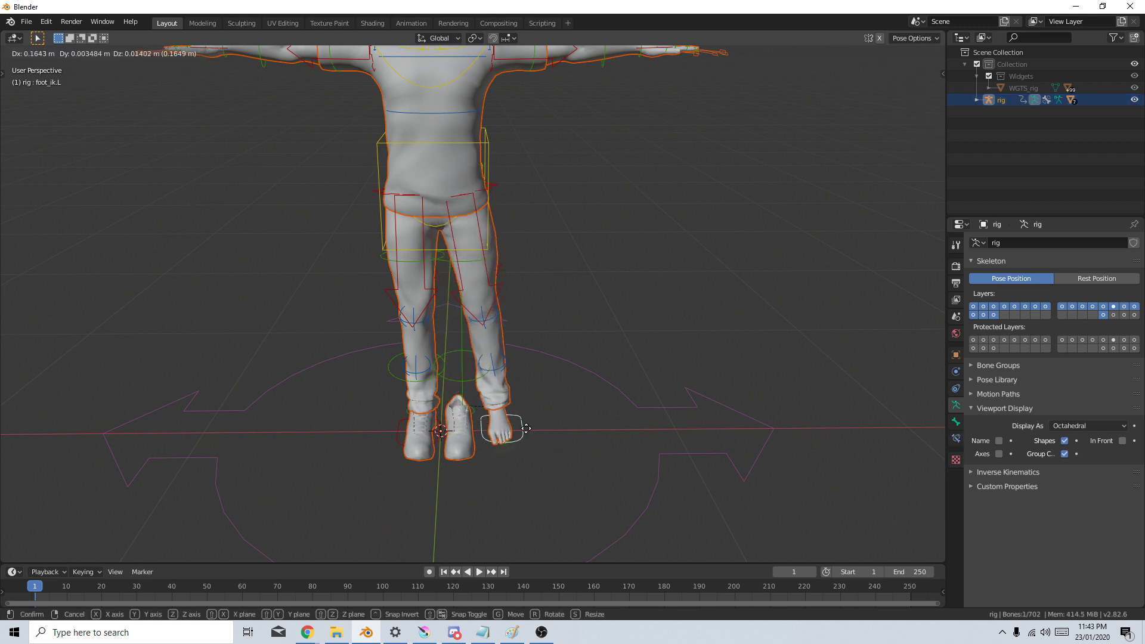
right_click(481, 436)
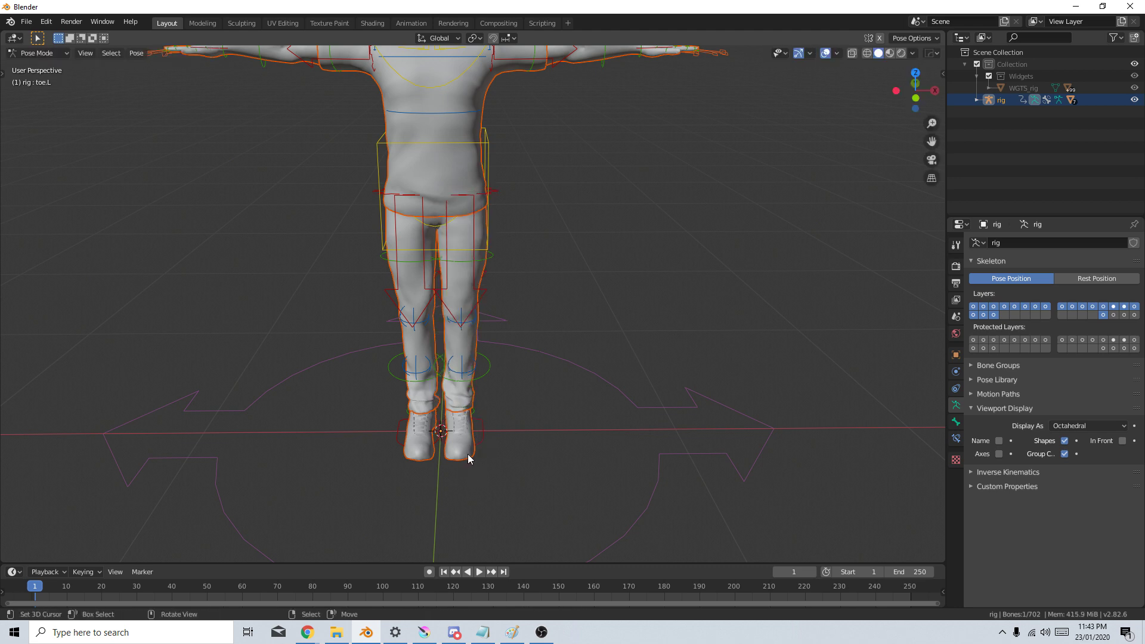
Try moving the torso control and the left hand IK control to test the deformation, cancelling both moves.
middle_drag(467, 458, 528, 407)
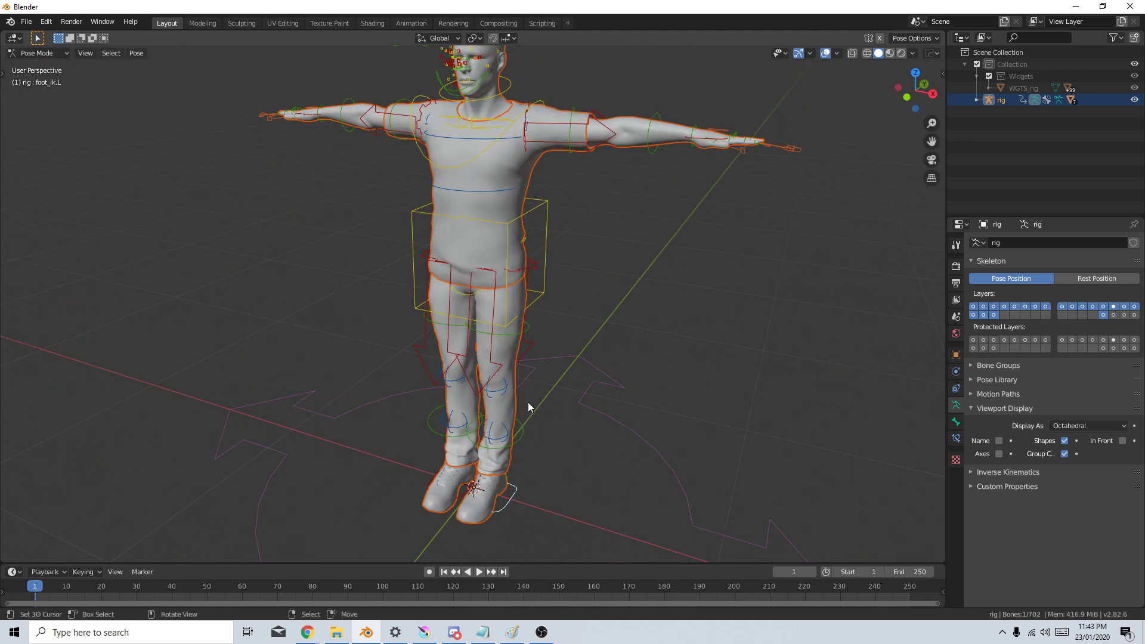
click(549, 278)
key(g)
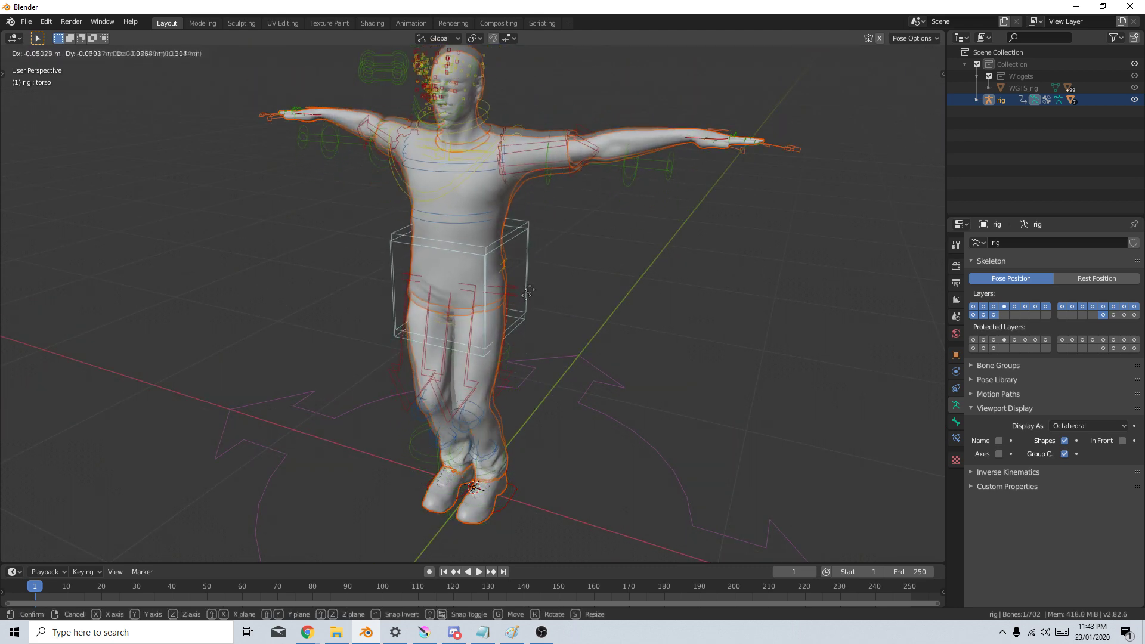
right_click(512, 265)
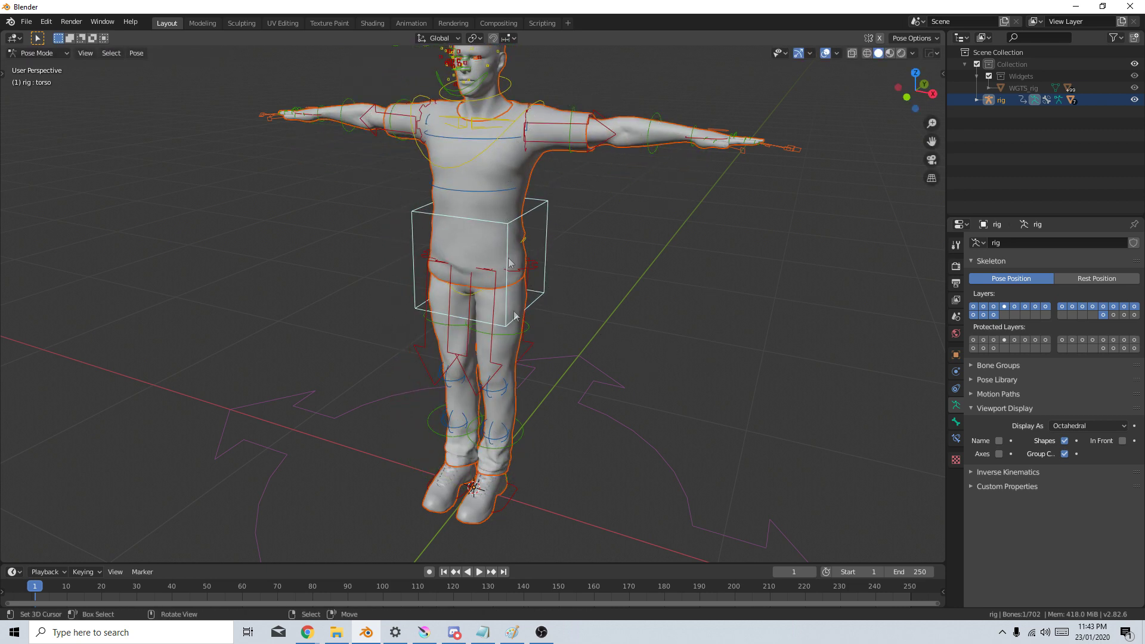
click(702, 145)
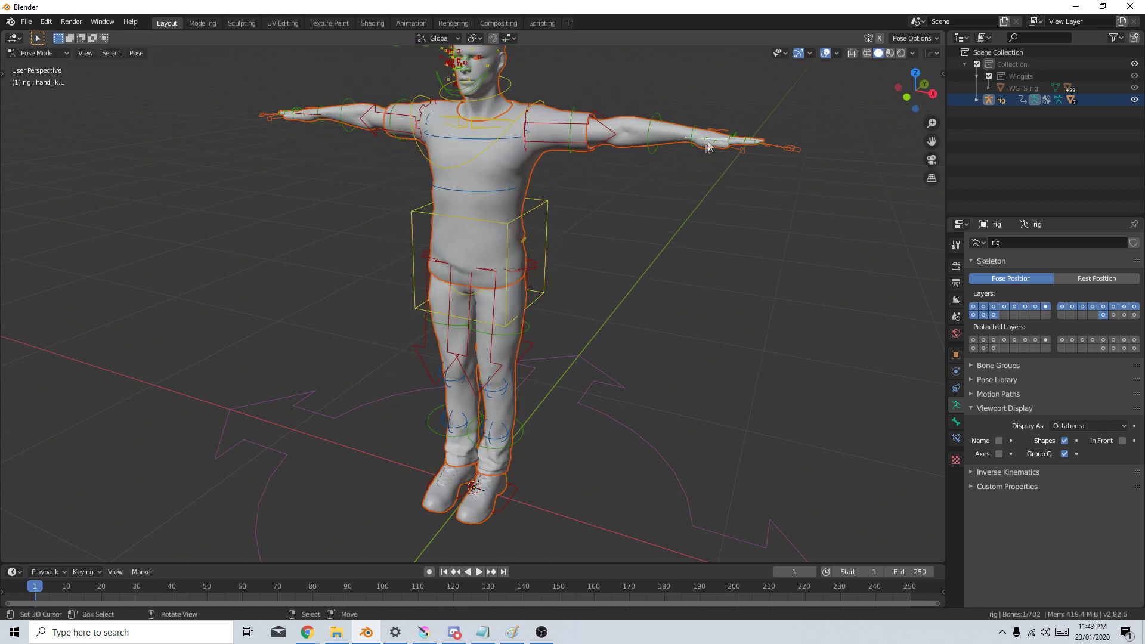
key(g)
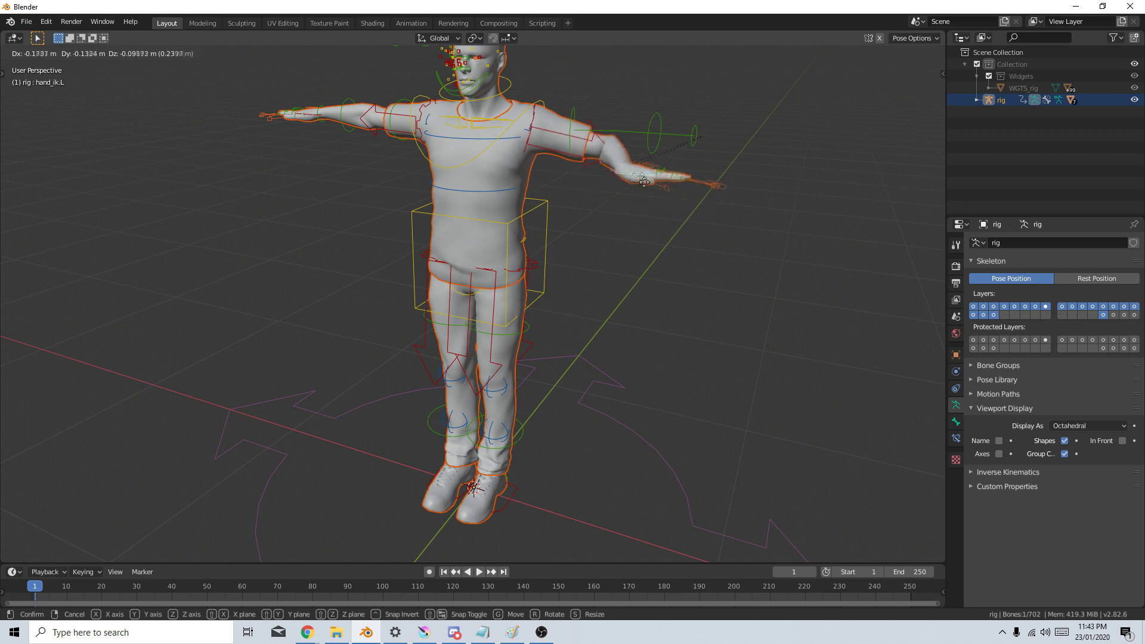
right_click(645, 185)
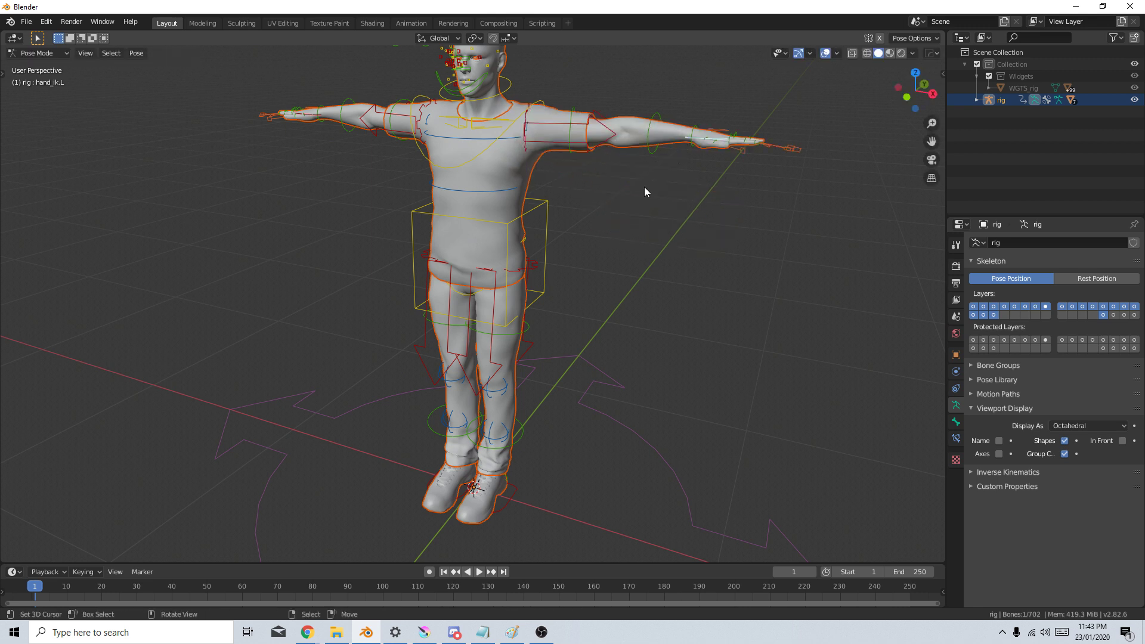
Select the left hand IK control and set its IK-FK value to 1.000 in the rig's main properties.
click(653, 155)
key(n)
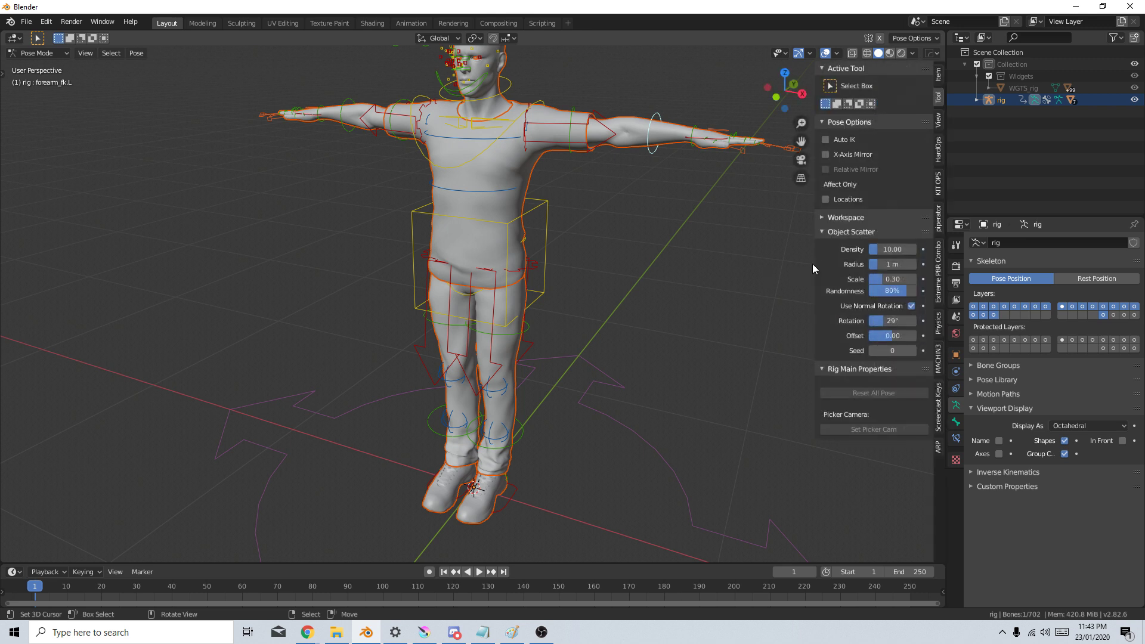
click(718, 137)
click(939, 74)
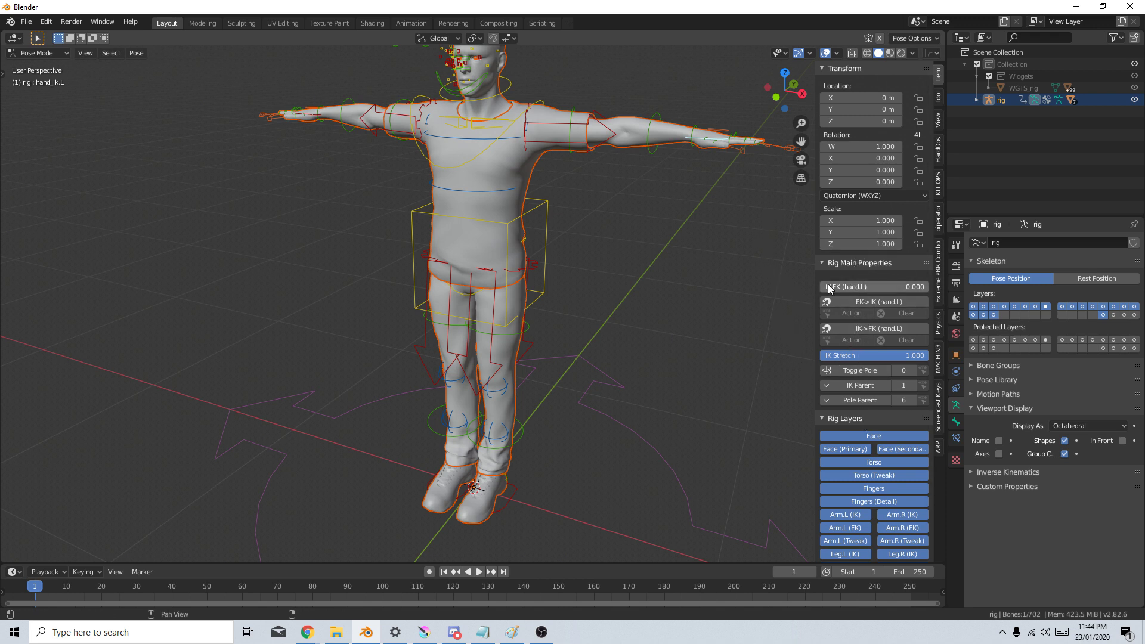
drag(828, 286, 930, 287)
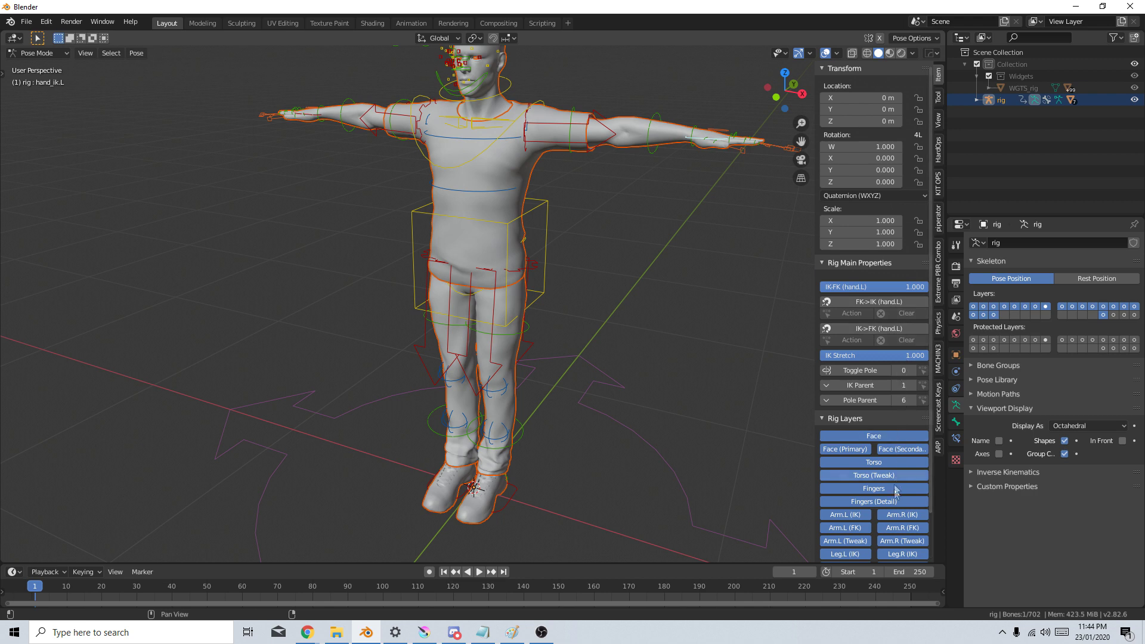
Hide the Arm.L (IK) and Arm.R (IK) rig layers.
scroll(897, 492, down, 1)
click(855, 492)
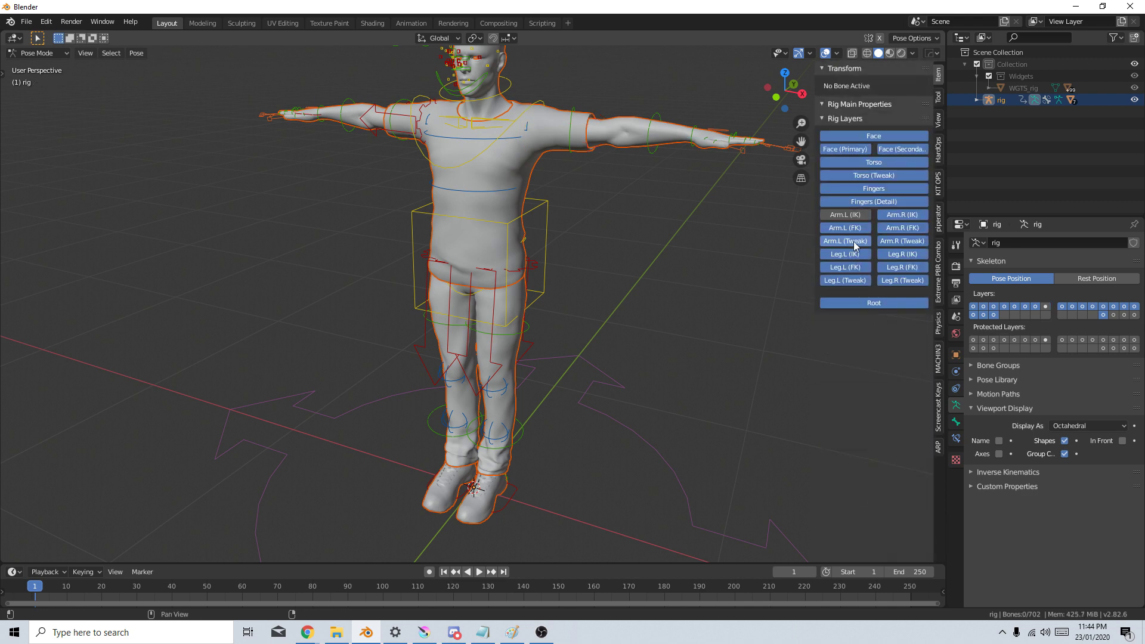
click(890, 215)
Bend the left arm by rotating the forearm FK control about global Z and the upper arm FK control downward.
click(653, 143)
key(r)
key(z)
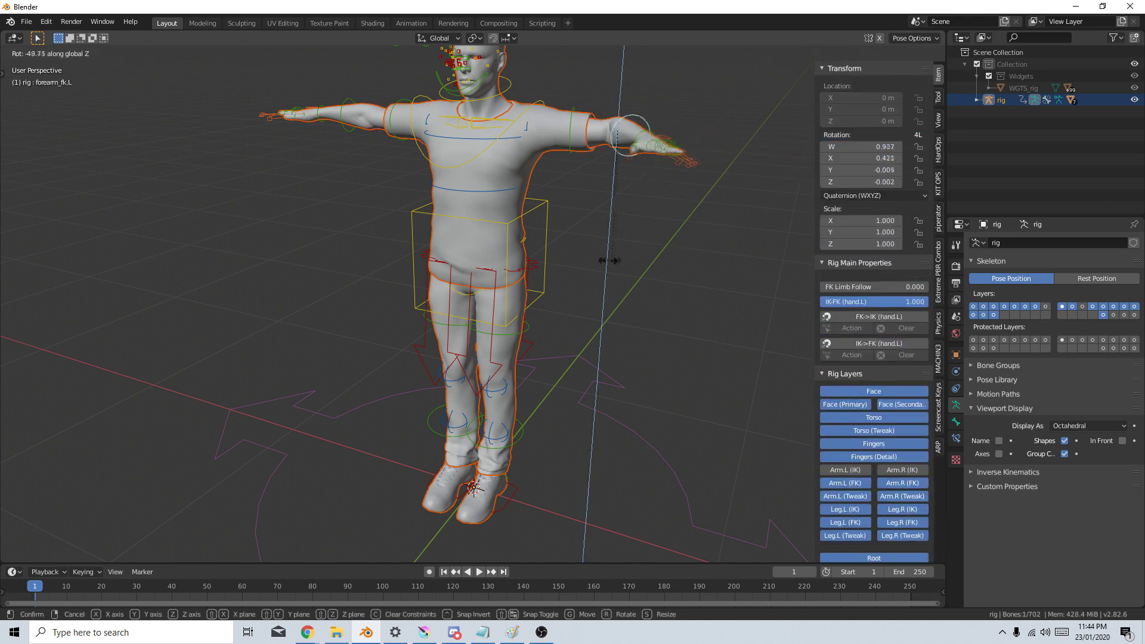
click(593, 263)
click(570, 152)
key(r)
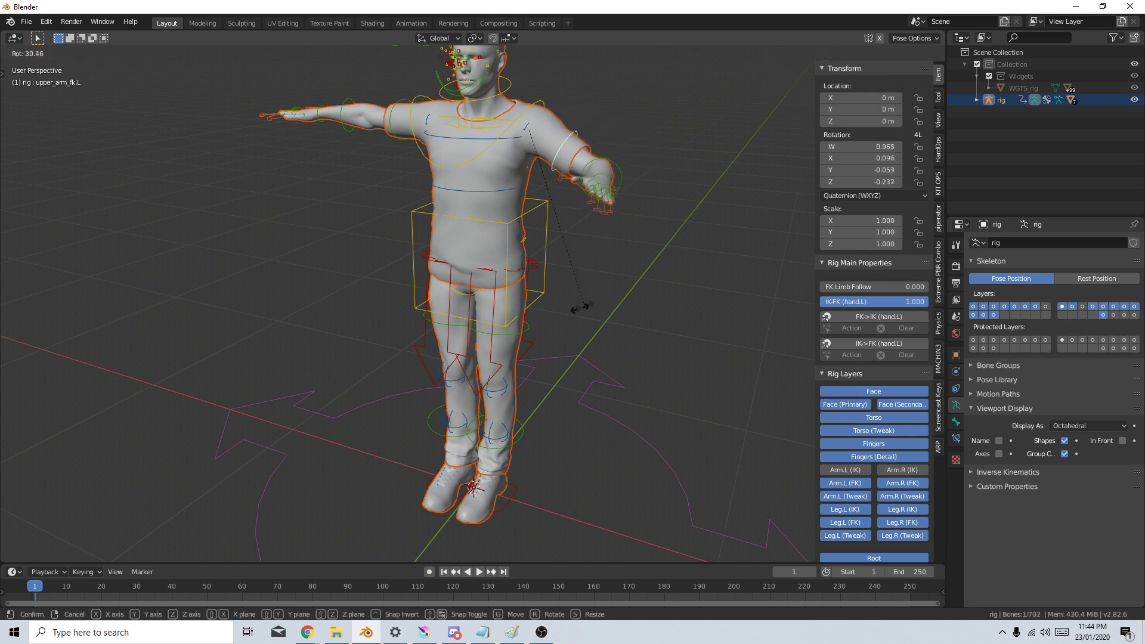
click(536, 312)
Show the Arm.R (IK) rig layer and hide the Arm.R (FK) layer.
shift+middle_drag(536, 312, 564, 333)
click(899, 470)
click(900, 483)
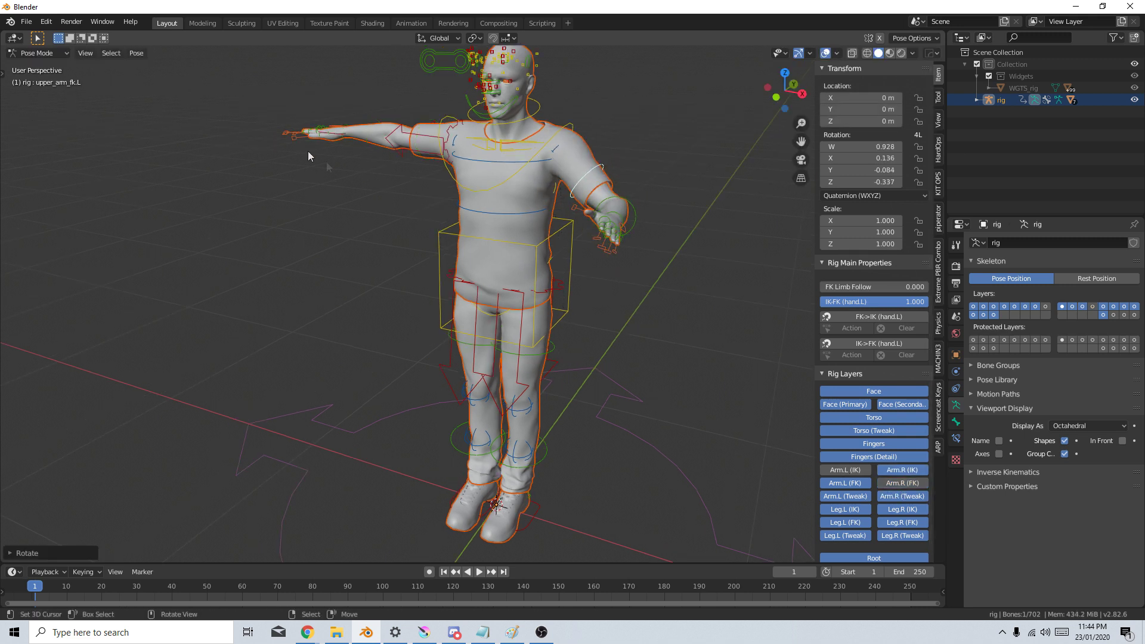
Move the right hand IK control inward and forward, to a location of about X -0.288, Y -0.285, Z 0.387 m.
click(336, 136)
key(g)
click(405, 241)
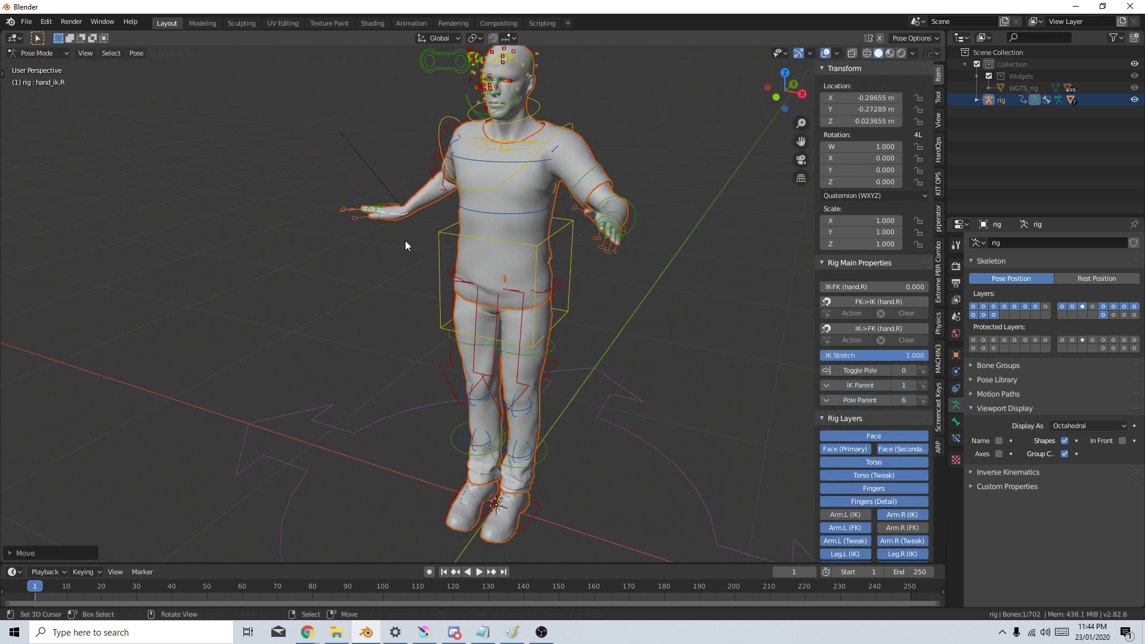
key(KP_7)
key(g)
click(460, 381)
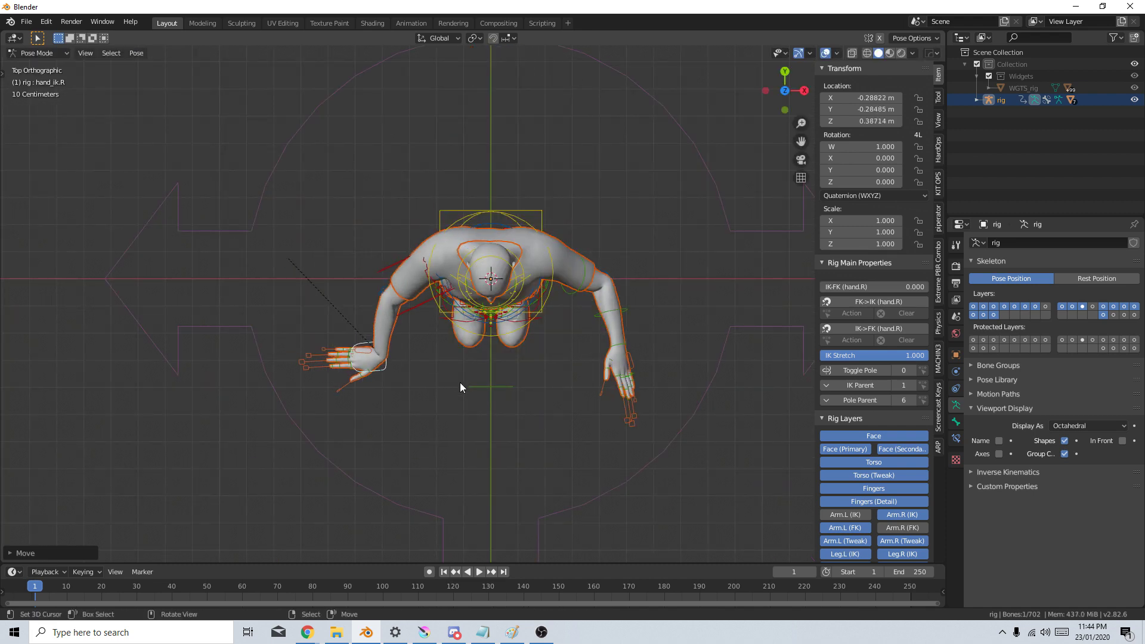
Rotate the right hand IK control in the top view so the hand points forward, and check the pose in perspective.
key(r)
click(414, 256)
middle_drag(406, 417, 405, 257)
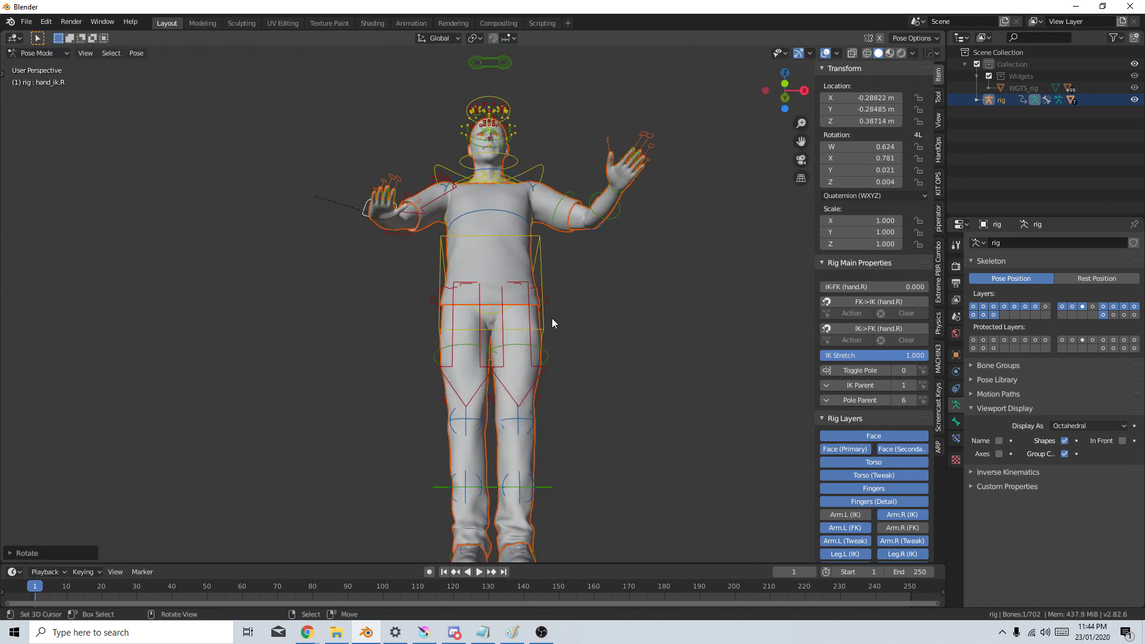
middle_drag(552, 317, 474, 371)
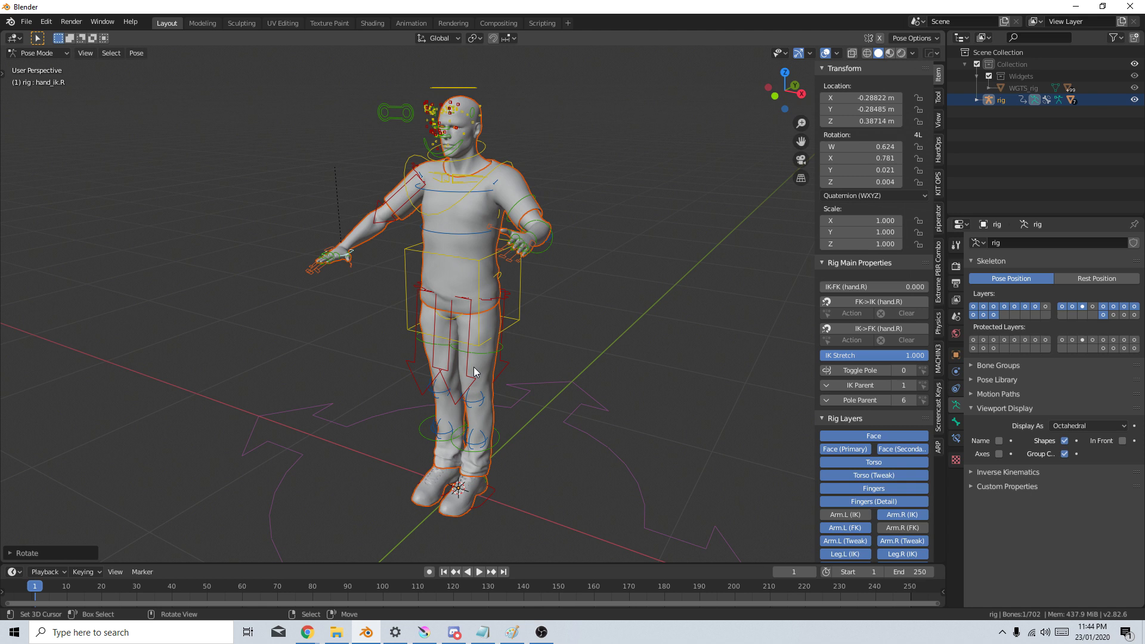